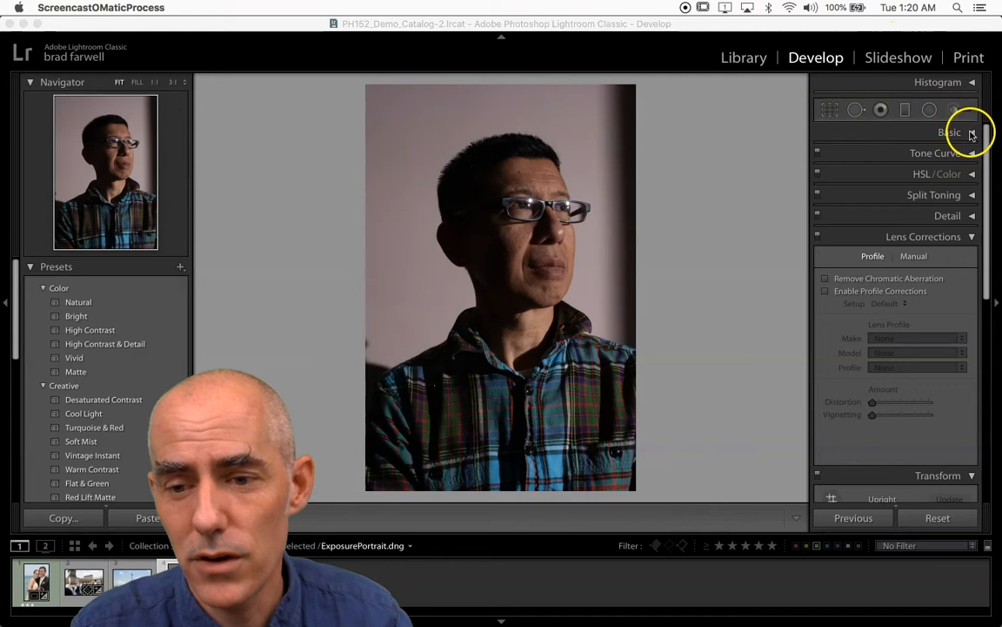
Expand the Basic adjustments and set the portrait's exposure to +1.00.
{"action": "left_click", "coordinate": [971, 133]}
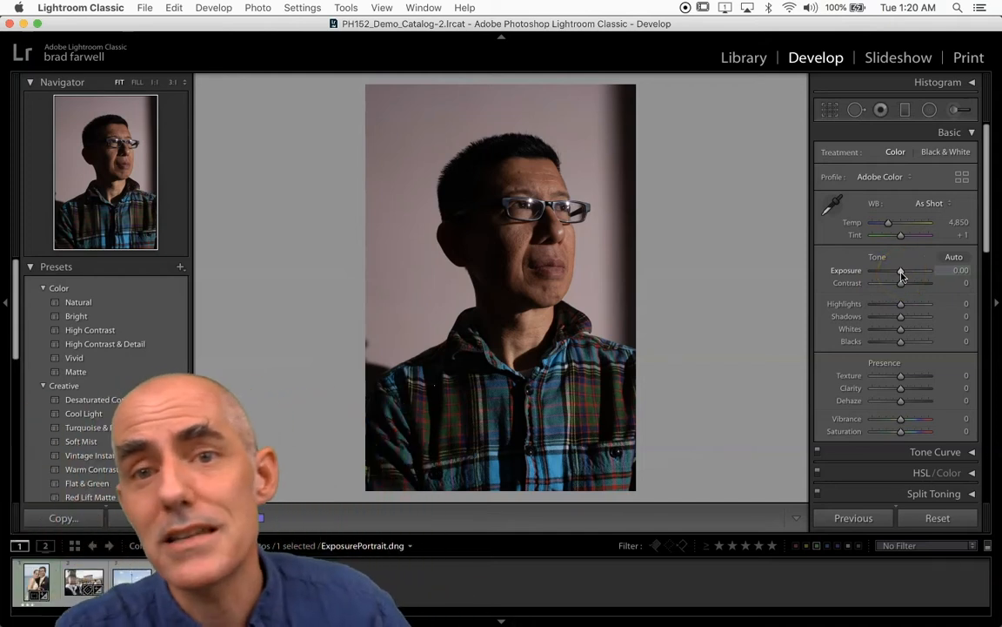
{"action": "mouse_move", "coordinate": [902, 275]}
{"action": "left_mouse_down"}
{"action": "mouse_move", "coordinate": [949, 262]}
{"action": "mouse_move", "coordinate": [872, 268]}
{"action": "mouse_move", "coordinate": [905, 273]}
{"action": "left_mouse_up"}
{"action": "left_click", "coordinate": [955, 270]}
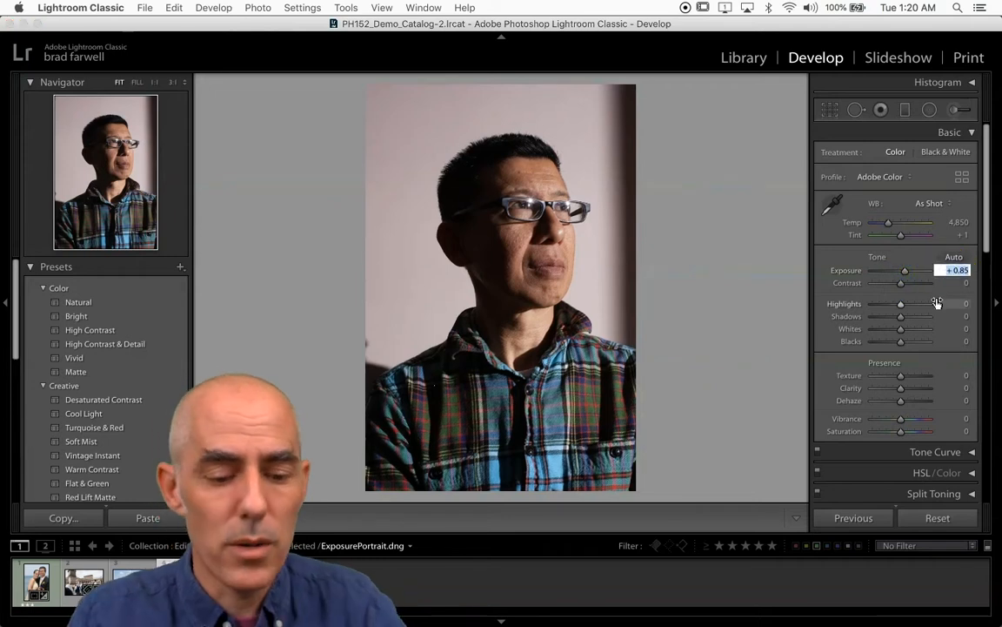
{"action": "type", "text": "1"}
{"action": "key", "text": "Tab"}
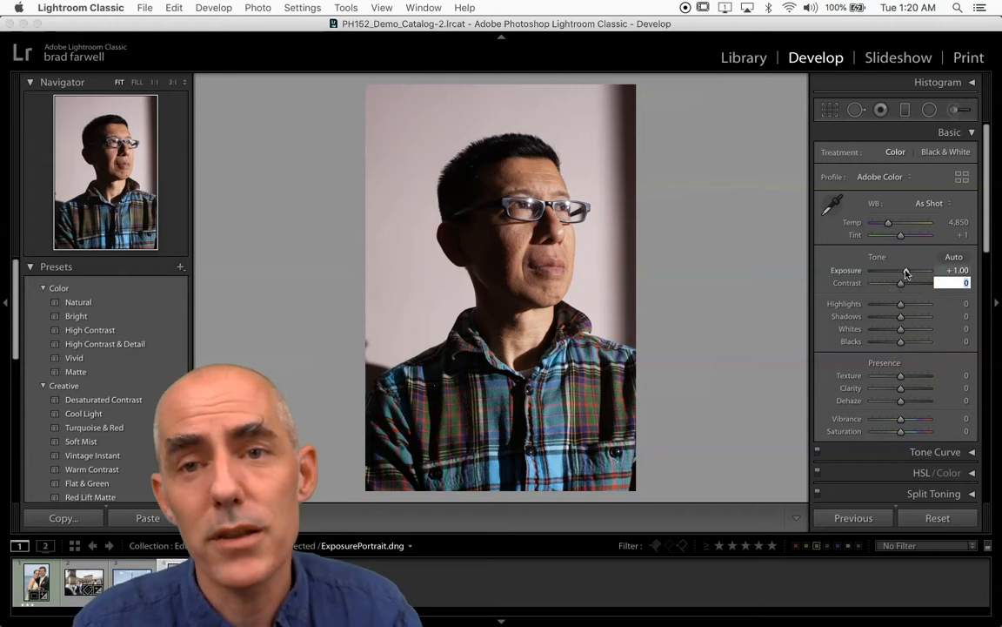
Examine the Quick Develop adjustments available for the portrait in the Library module.
{"action": "left_click", "coordinate": [737, 58]}
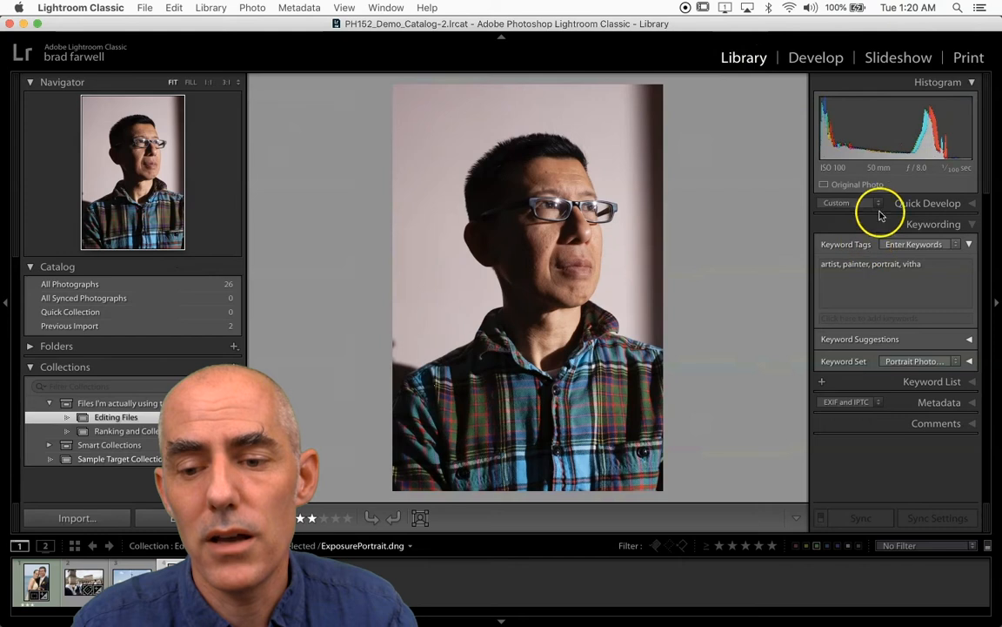
{"action": "left_click", "coordinate": [926, 204]}
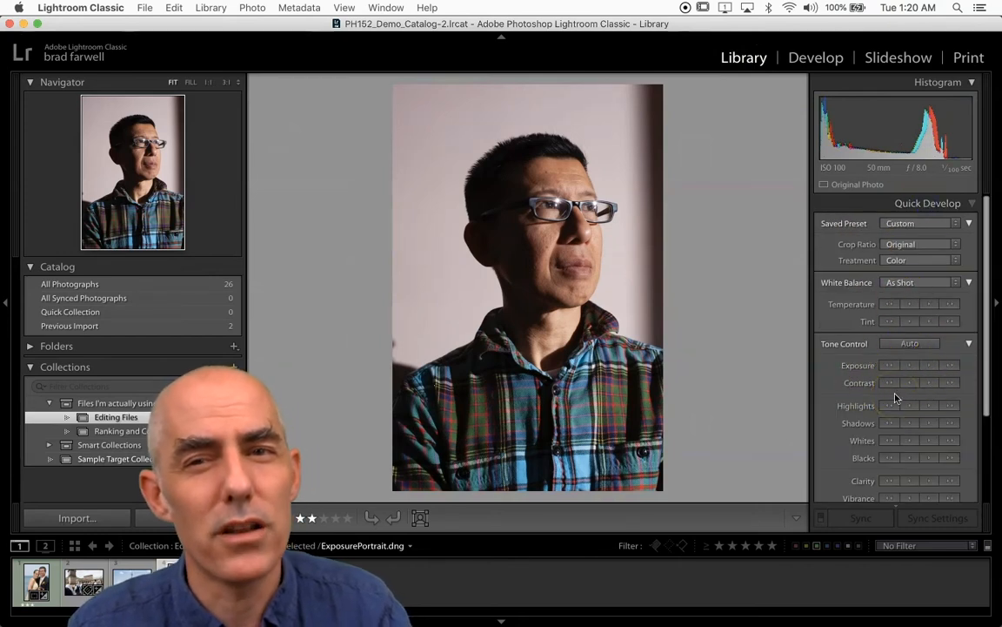
Return to the Develop module and raise the portrait's exposure to +1.40.
{"action": "left_click", "coordinate": [817, 58]}
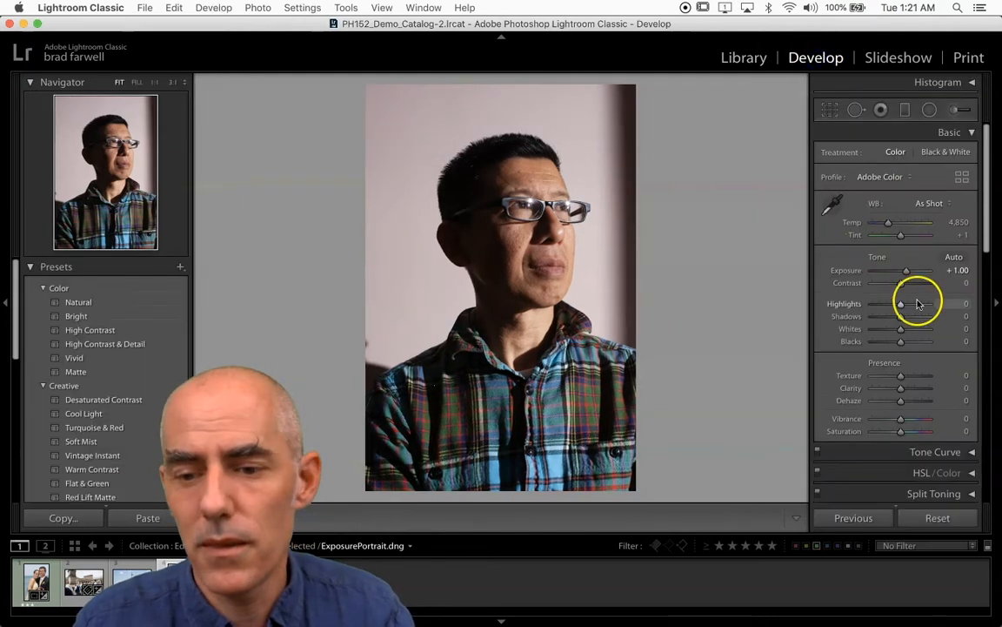
{"action": "left_click", "coordinate": [961, 271]}
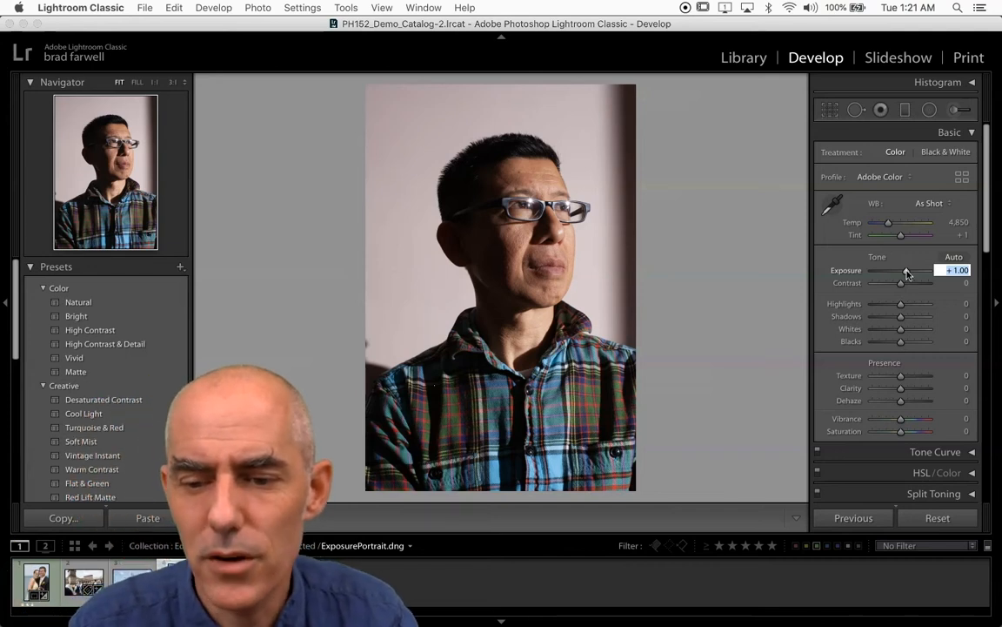
{"action": "left_click_drag", "start_coordinate": [906, 274], "coordinate": [910, 274]}
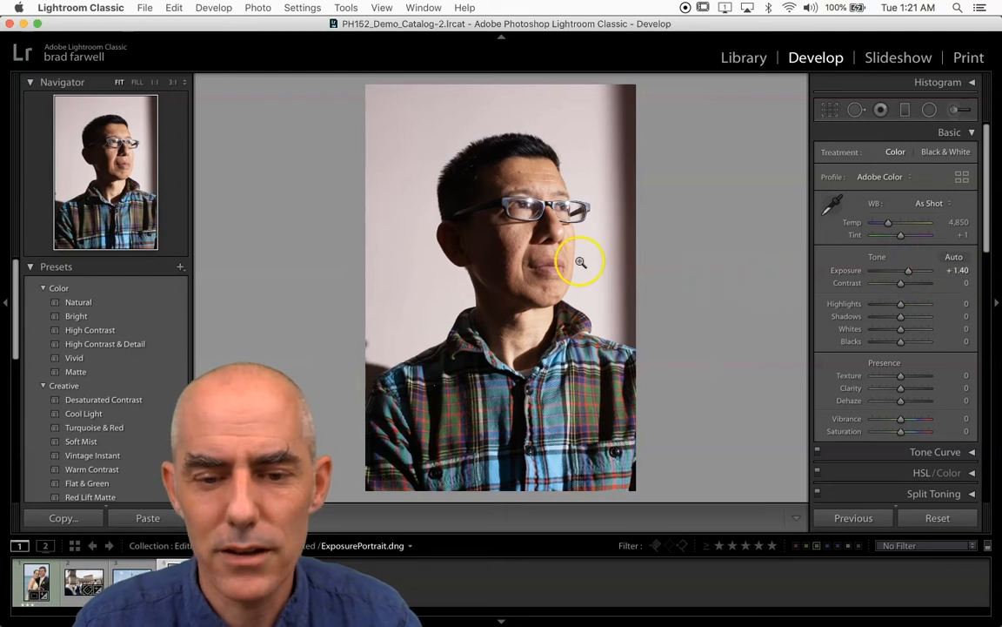
Inspect the glasses, shadowed ear and hair at 1:1 magnification, and return to viewing the whole portrait.
{"action": "left_click", "coordinate": [531, 212]}
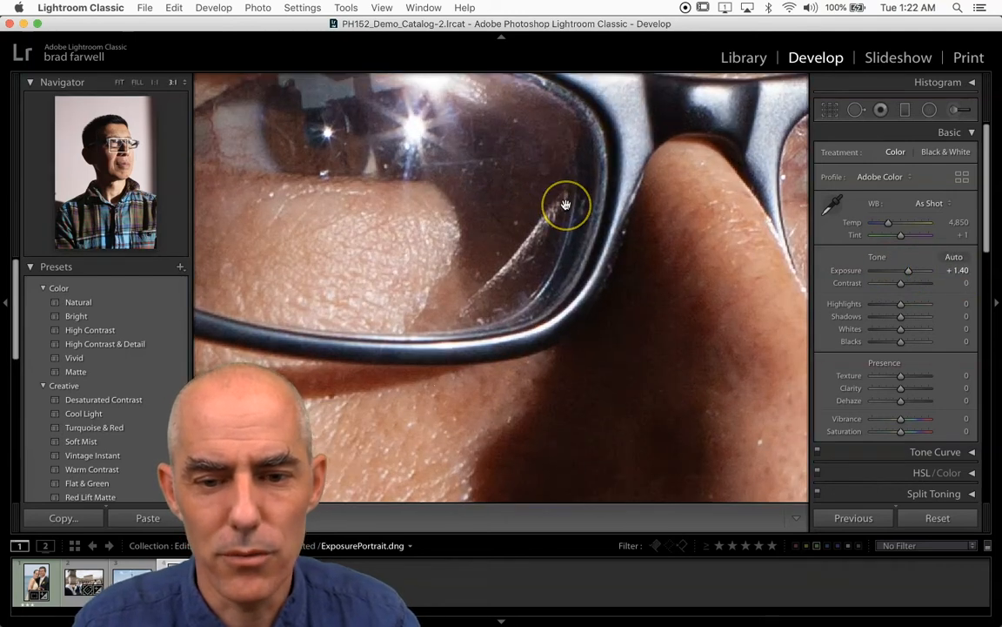
{"action": "left_click", "coordinate": [121, 84]}
{"action": "left_click", "coordinate": [154, 83]}
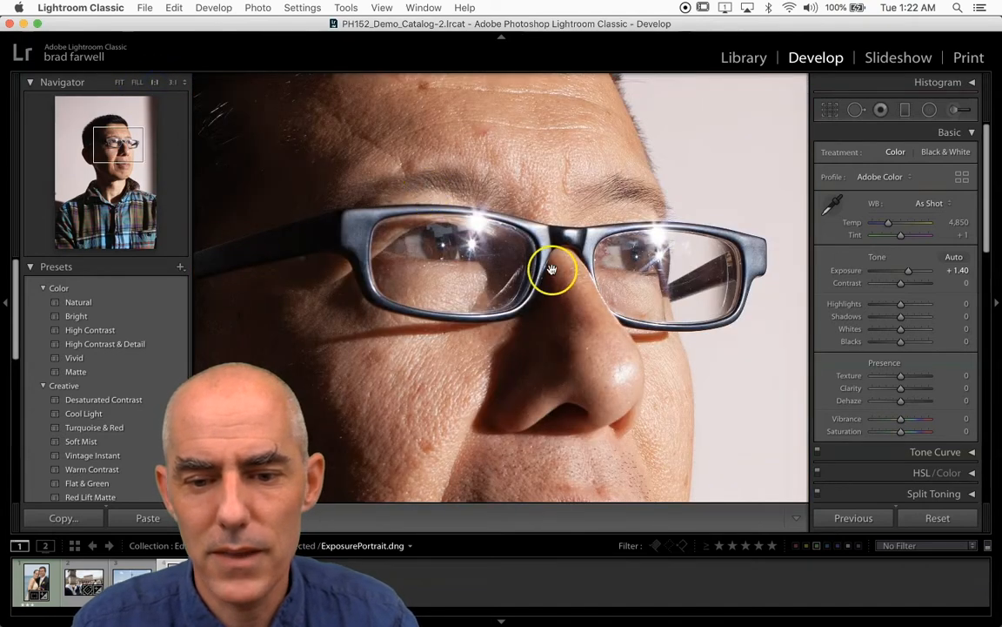
{"action": "left_click_drag", "start_coordinate": [459, 231], "coordinate": [694, 174]}
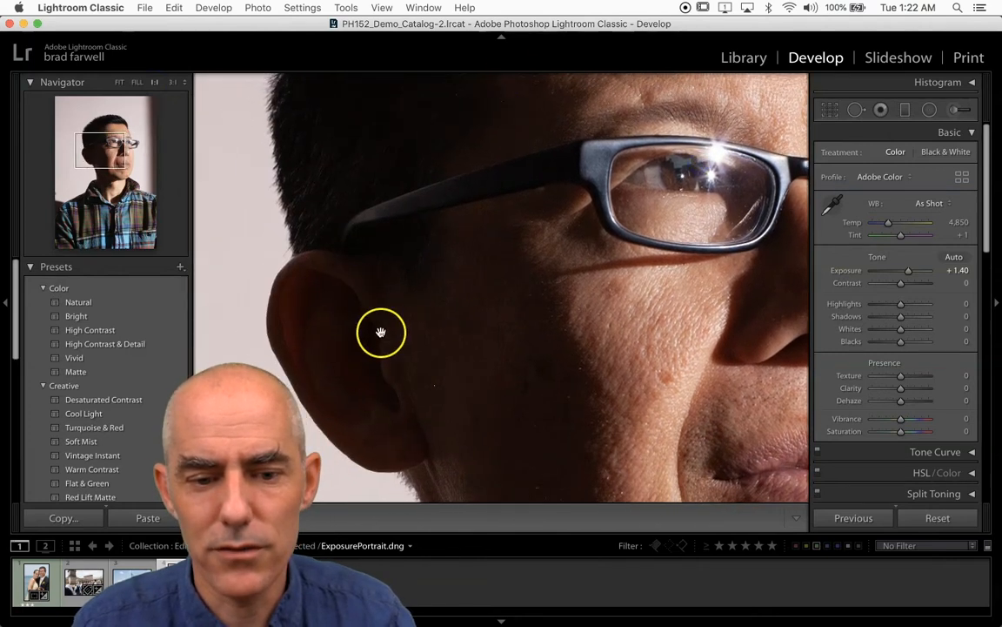
{"action": "left_click_drag", "start_coordinate": [461, 201], "coordinate": [470, 329]}
{"action": "left_click_drag", "start_coordinate": [557, 141], "coordinate": [412, 288]}
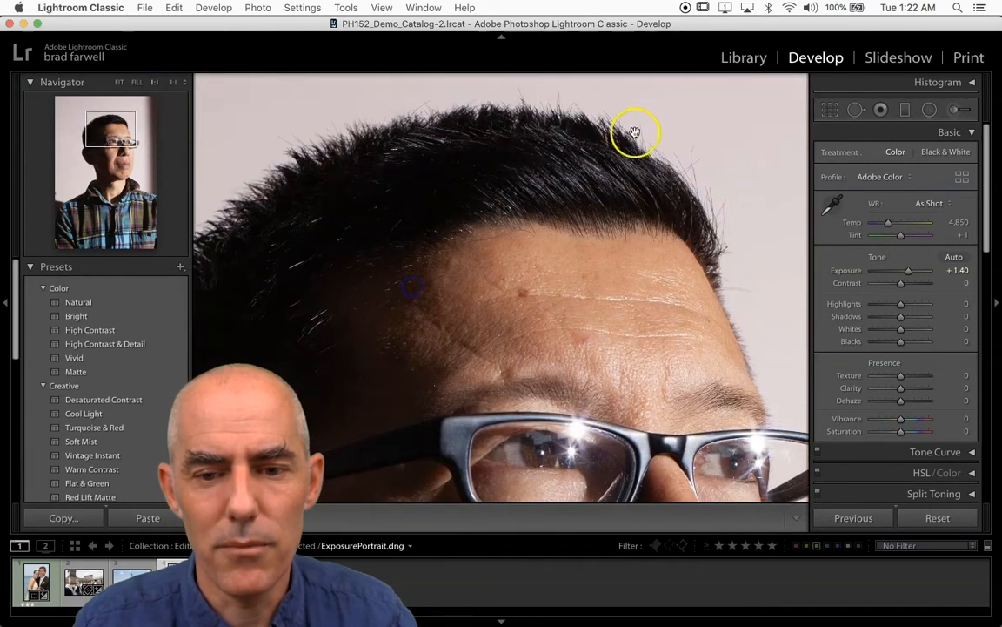
{"action": "left_click", "coordinate": [700, 144]}
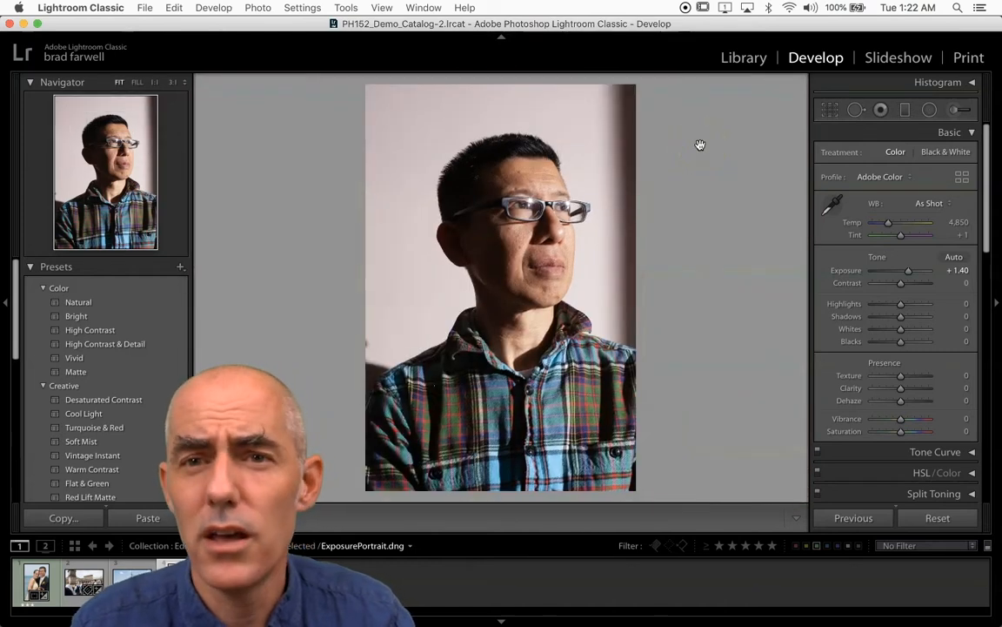
Crop the portrait tighter around the head and shoulders, keeping the original aspect ratio.
{"action": "key", "text": "c"}
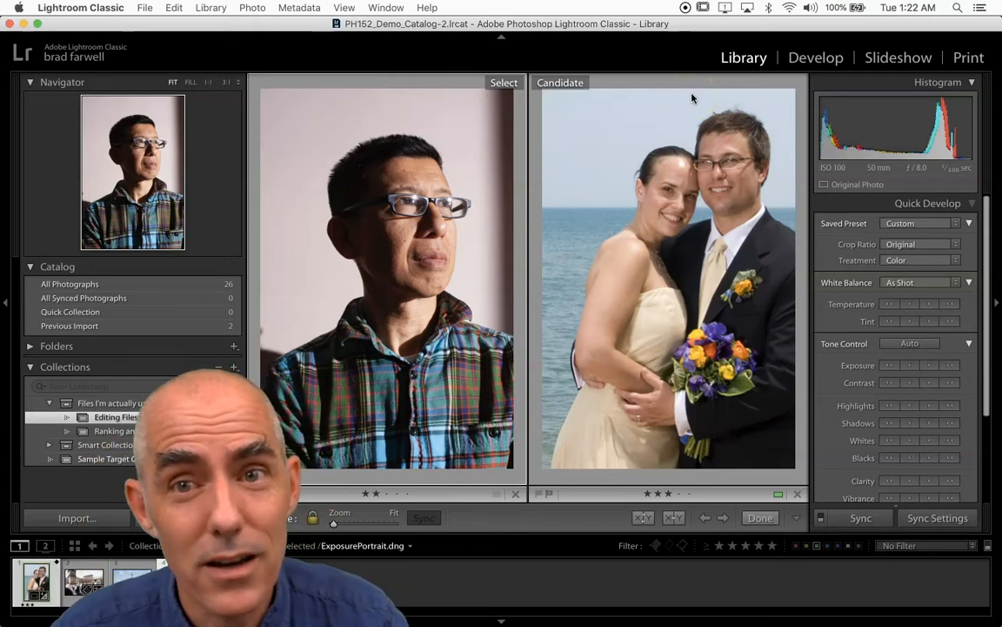
{"action": "key", "text": "r"}
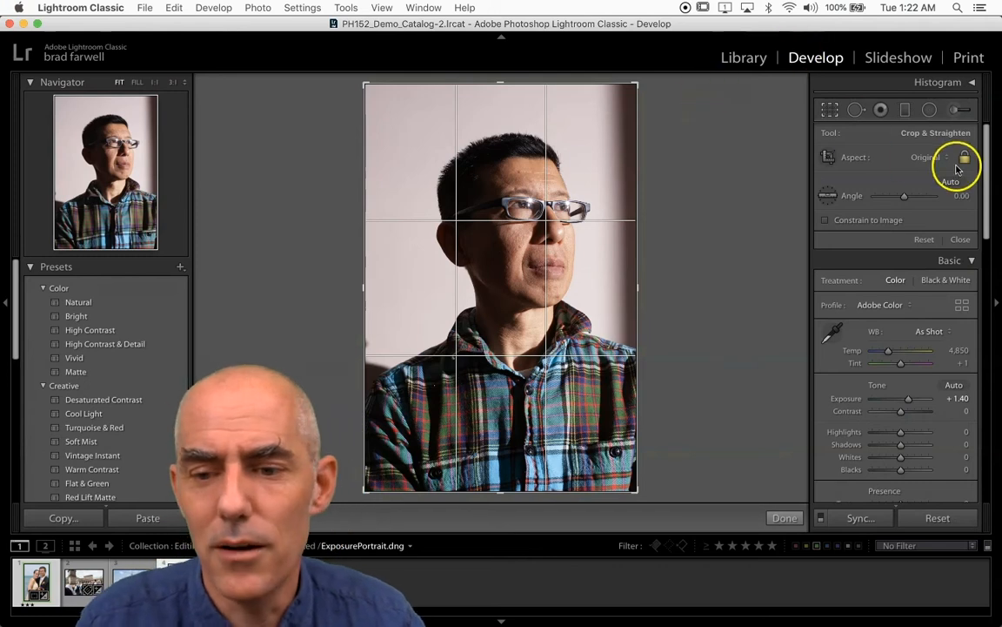
{"action": "left_click_drag", "start_coordinate": [636, 85], "coordinate": [623, 95]}
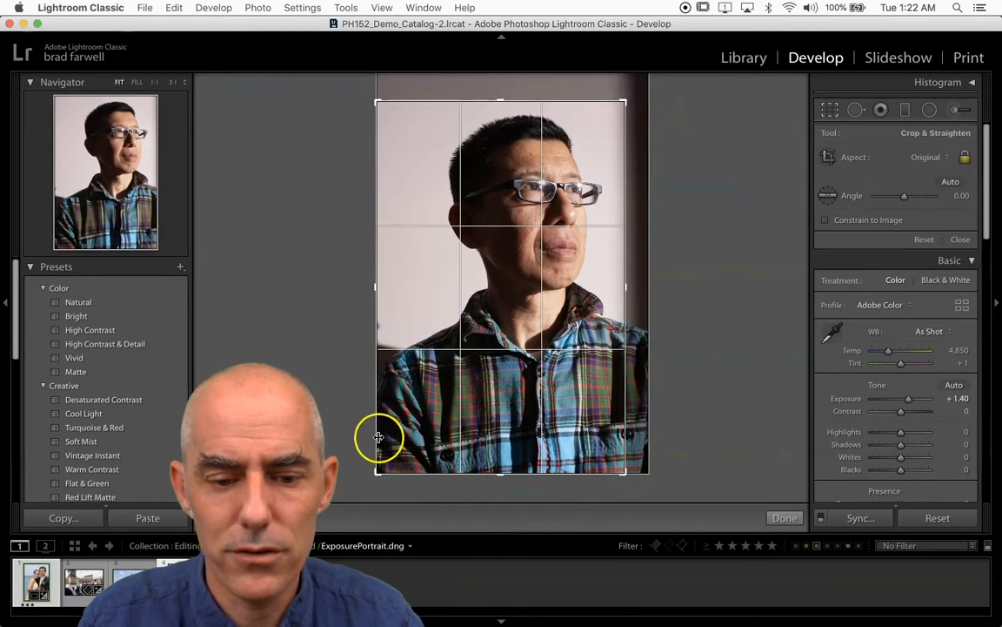
{"action": "left_click_drag", "start_coordinate": [378, 471], "coordinate": [392, 455]}
{"action": "left_click_drag", "start_coordinate": [452, 417], "coordinate": [451, 421]}
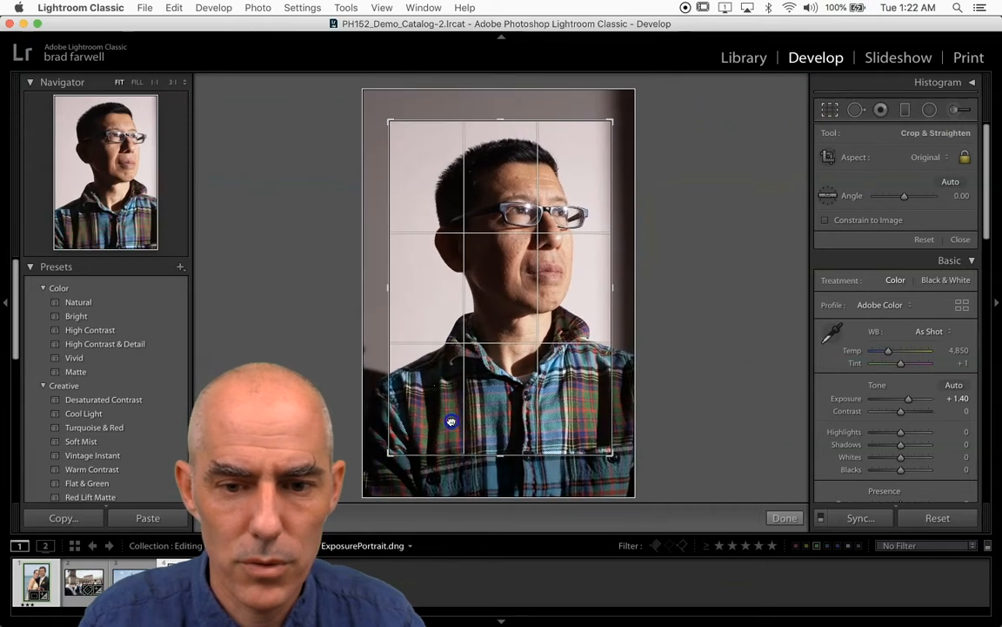
{"action": "key", "text": "Return"}
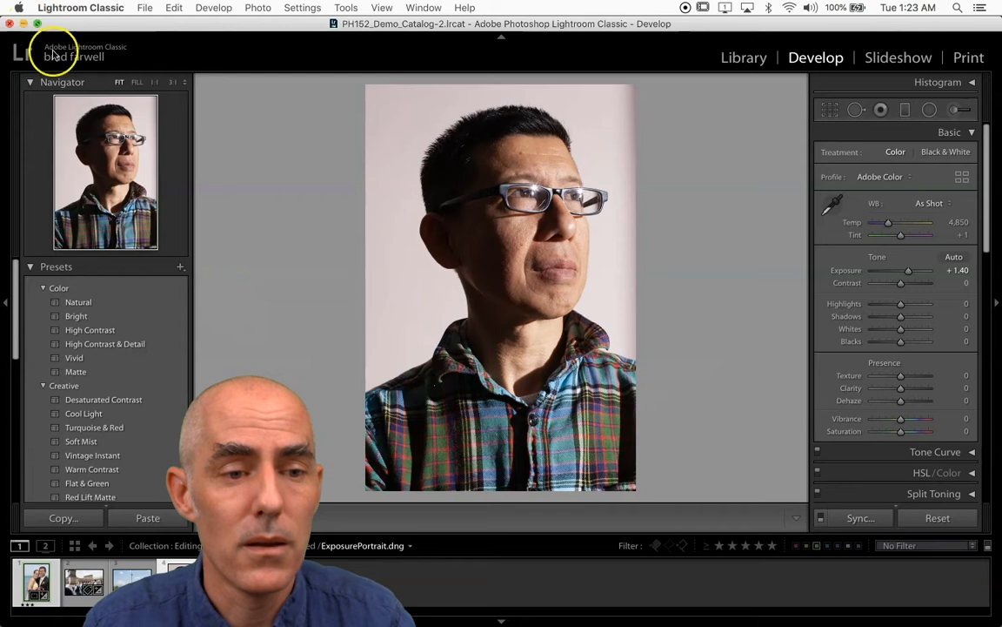
Switch to the Library module and select the AdvBlackandWhite.dng photo.
{"action": "left_click", "coordinate": [731, 57]}
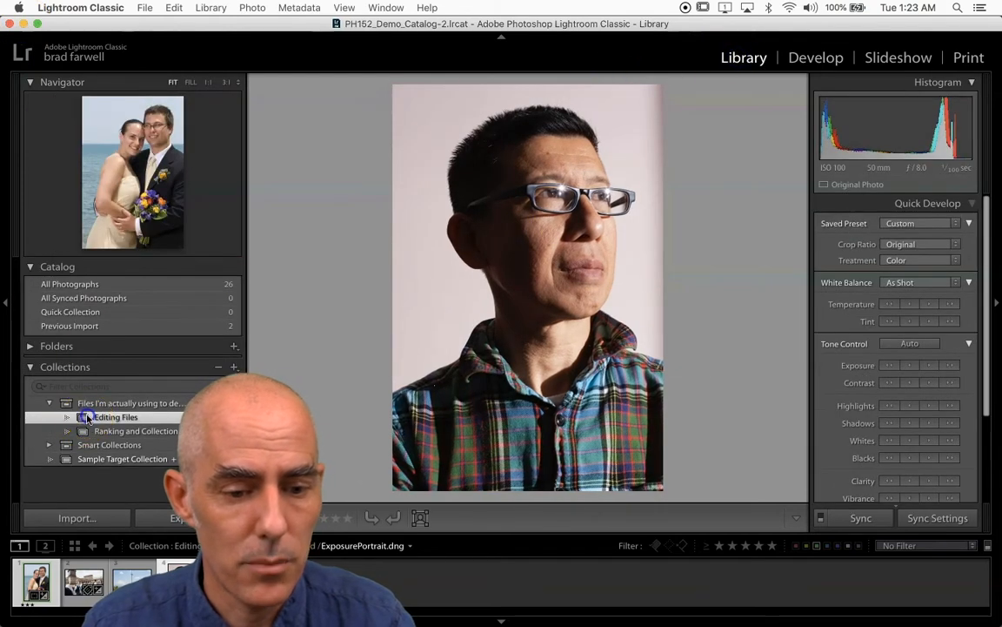
{"action": "left_click", "coordinate": [131, 581]}
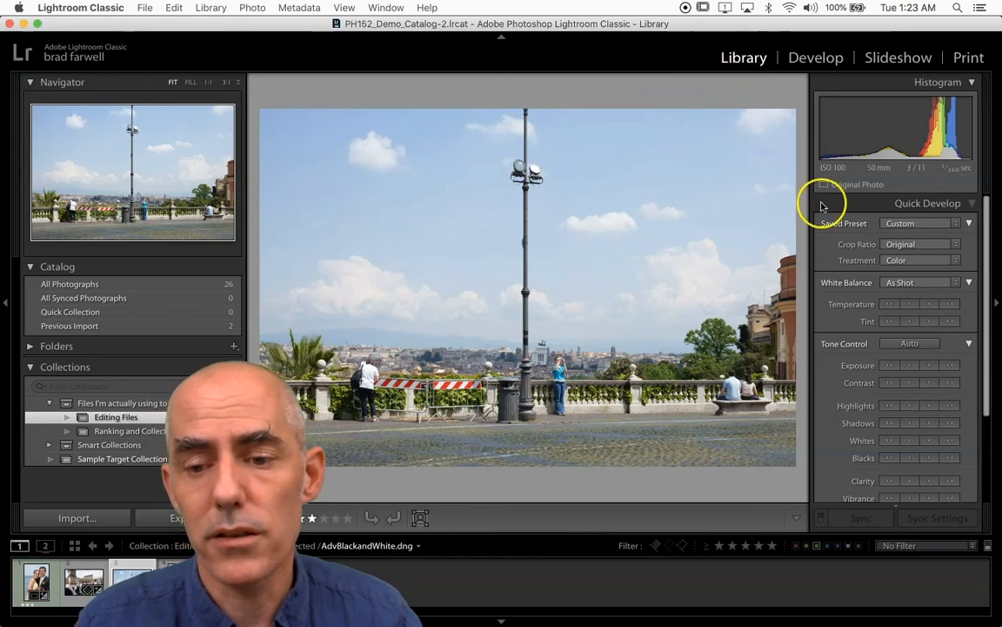
Try the Black & White treatment on the photo in Quick Develop and restore the Color treatment.
{"action": "left_click", "coordinate": [913, 260]}
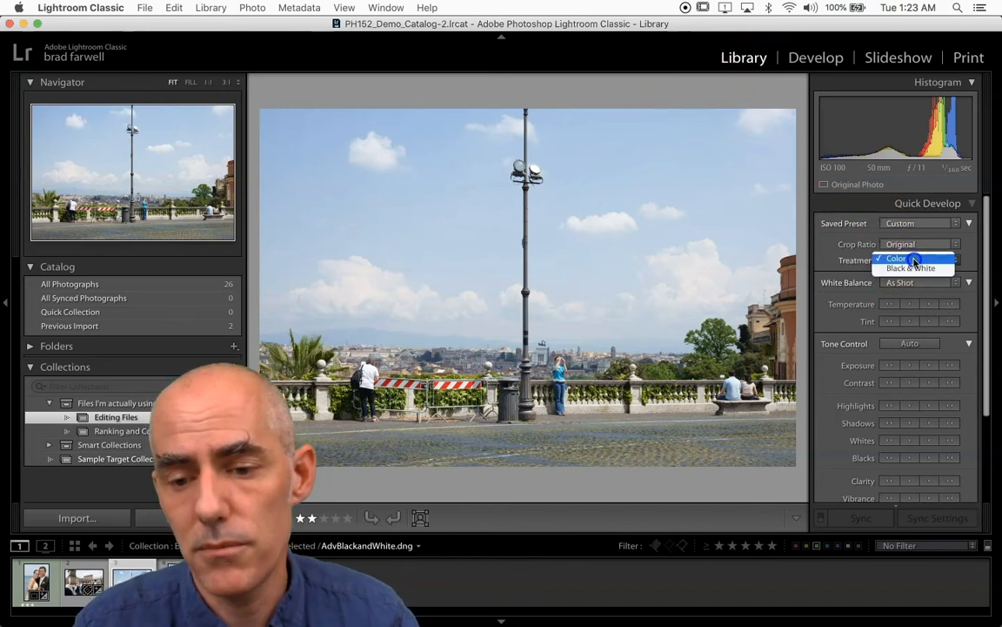
{"action": "left_click", "coordinate": [915, 268]}
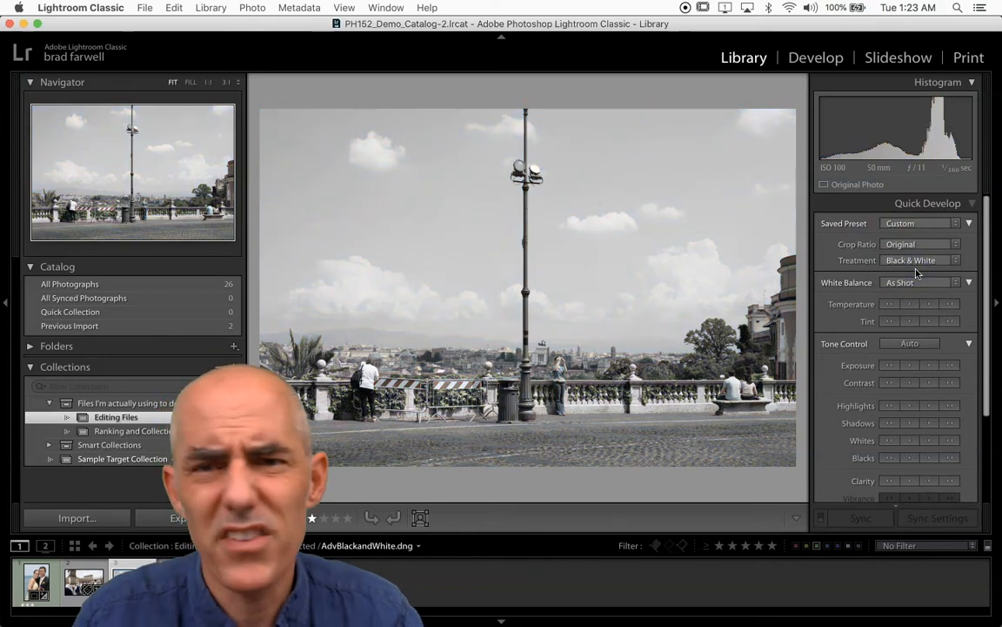
{"action": "left_click", "coordinate": [915, 261]}
{"action": "left_click", "coordinate": [918, 251]}
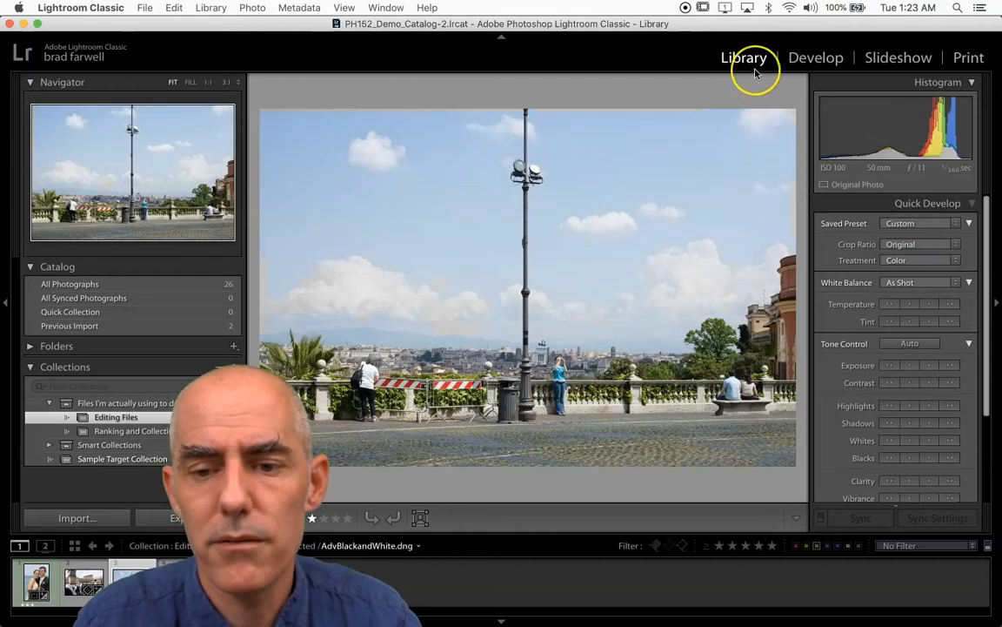
Switch to the Develop module and collapse the Basic, Lens Corrections, Transform and Effects sections.
{"action": "left_click", "coordinate": [805, 57]}
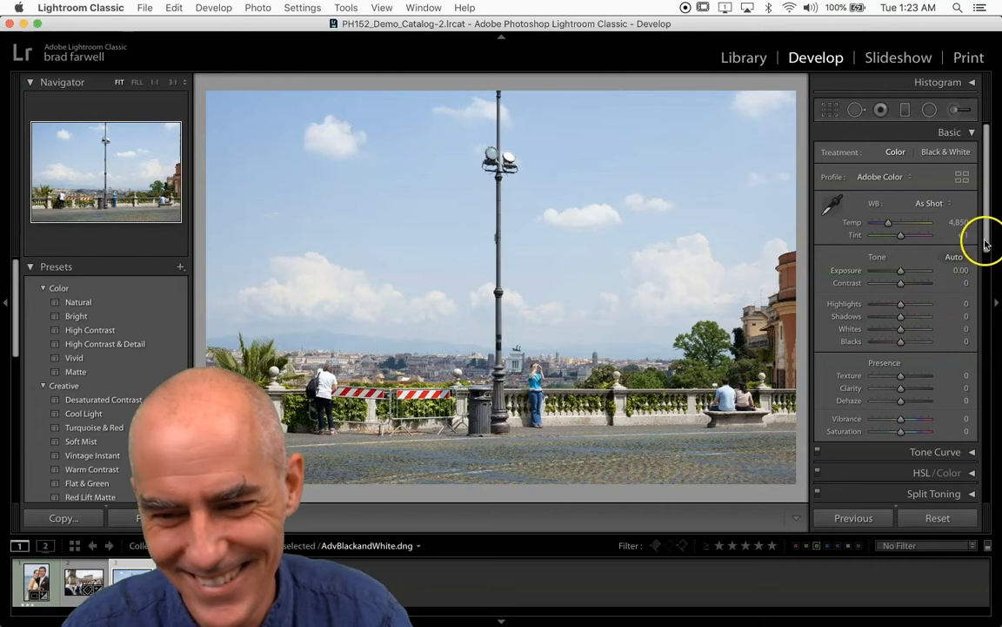
{"action": "left_click_drag", "start_coordinate": [987, 239], "coordinate": [985, 292]}
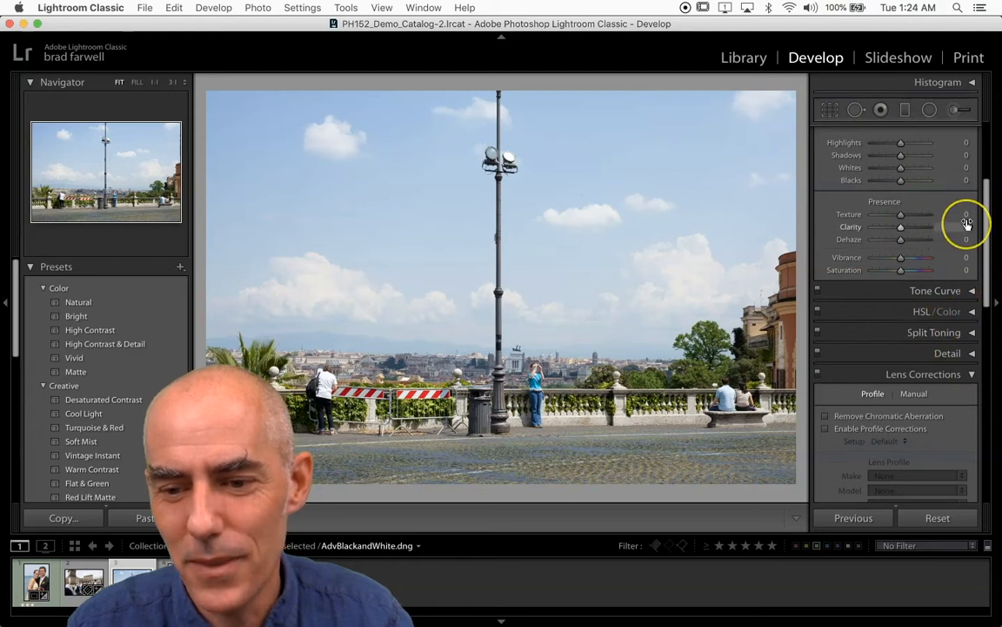
{"action": "scroll", "coordinate": [966, 224], "scroll_direction": "up", "scroll_amount": 3}
{"action": "scroll", "coordinate": [966, 223], "scroll_direction": "up", "scroll_amount": 2}
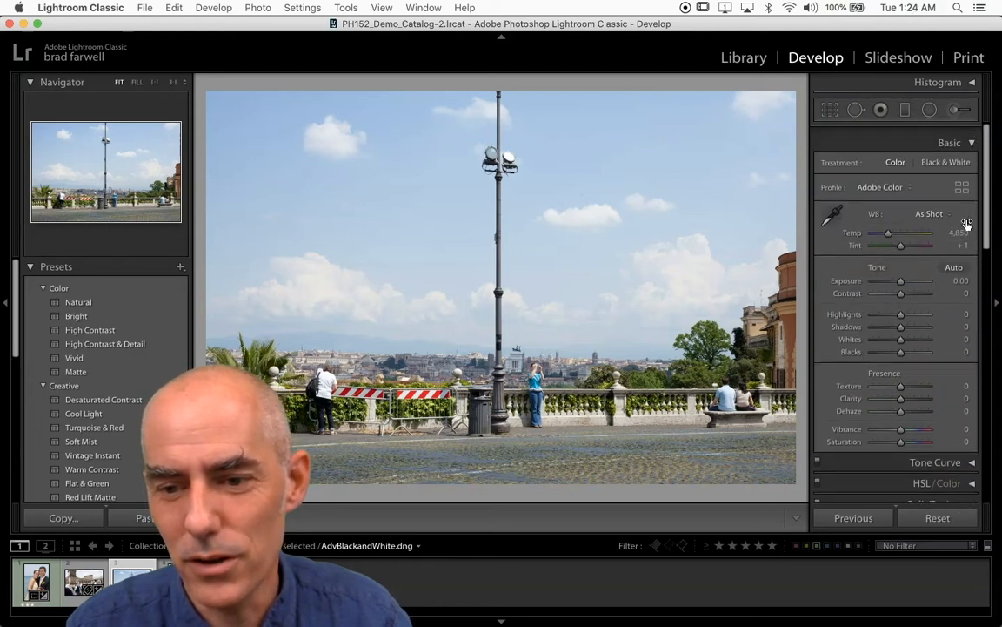
{"action": "left_click", "coordinate": [970, 133]}
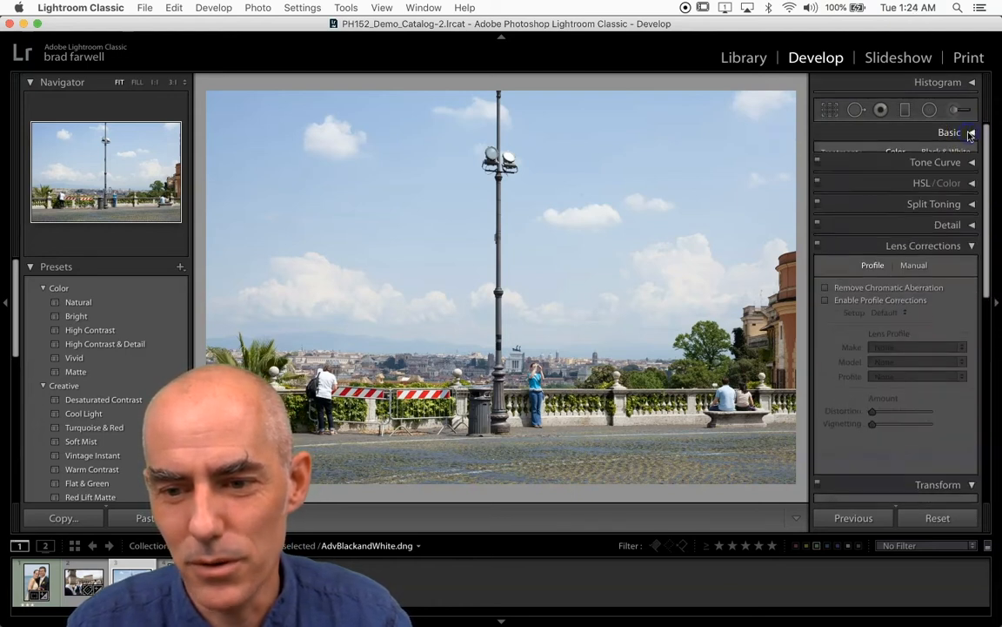
{"action": "left_click", "coordinate": [971, 238]}
{"action": "left_click", "coordinate": [972, 257]}
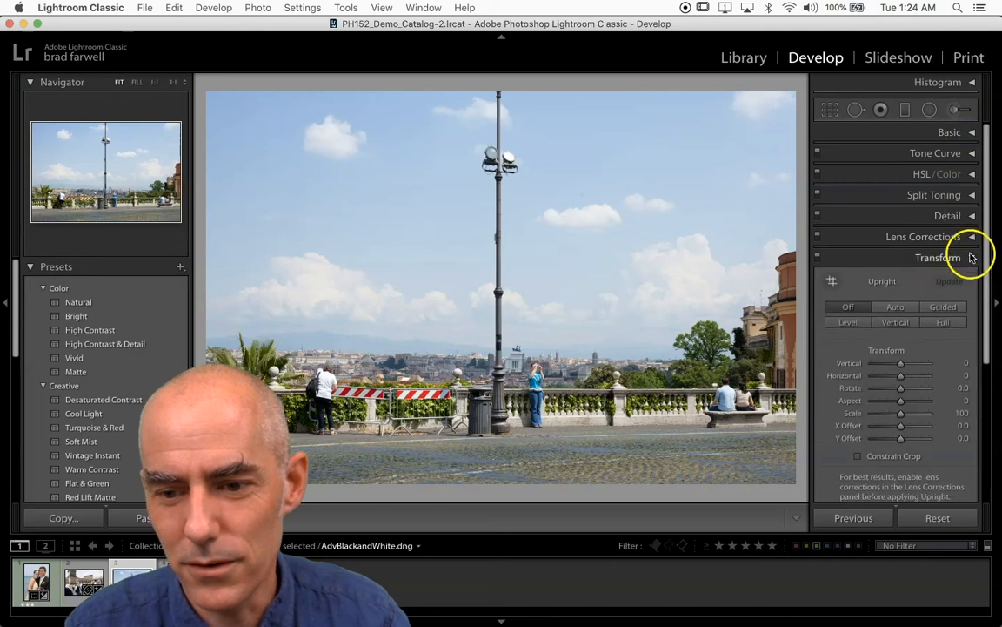
{"action": "left_click", "coordinate": [972, 279]}
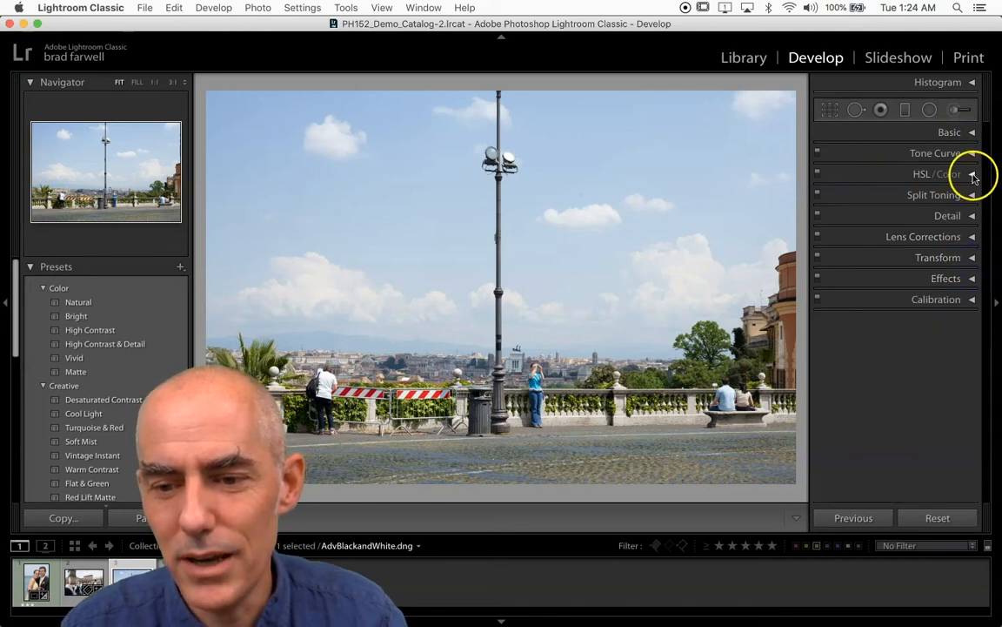
Examine the hue sliders in the HSL/Color section and collapse it again.
{"action": "left_click", "coordinate": [972, 175]}
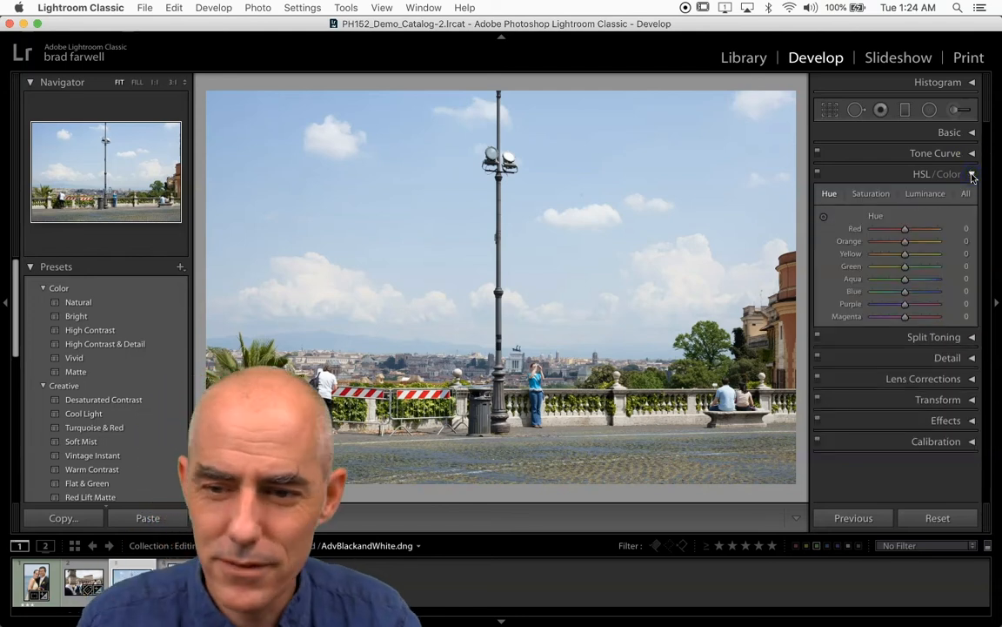
{"action": "left_click", "coordinate": [972, 175]}
Apply the Black & White treatment to the photo in the Basic adjustments and expand the Black & White Mix sliders.
{"action": "left_click", "coordinate": [975, 132]}
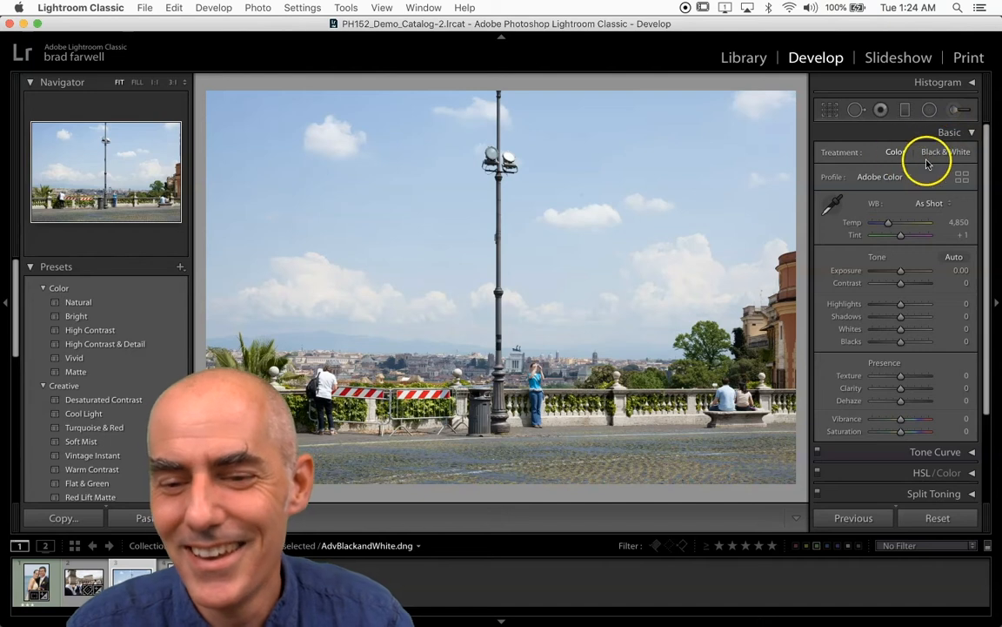
{"action": "left_click", "coordinate": [947, 154]}
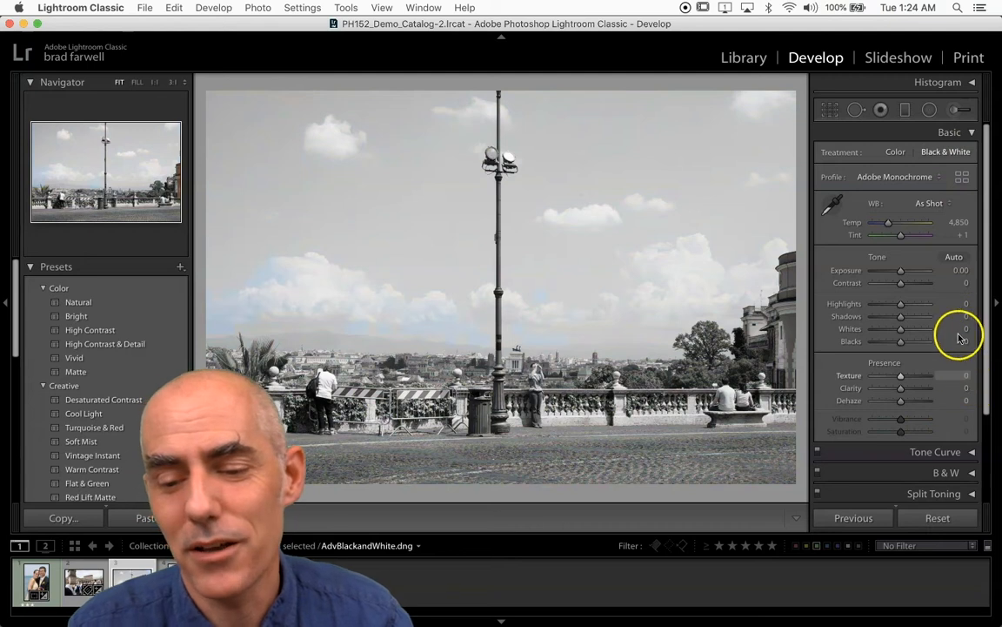
{"action": "scroll", "coordinate": [951, 398], "scroll_direction": "down", "scroll_amount": 1}
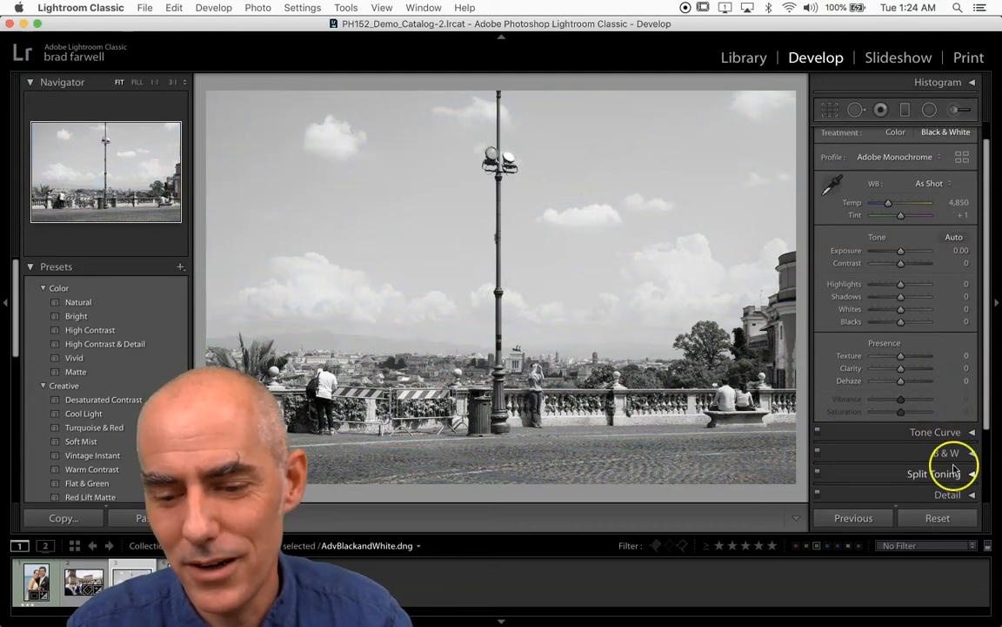
{"action": "scroll", "coordinate": [953, 468], "scroll_direction": "down", "scroll_amount": 1}
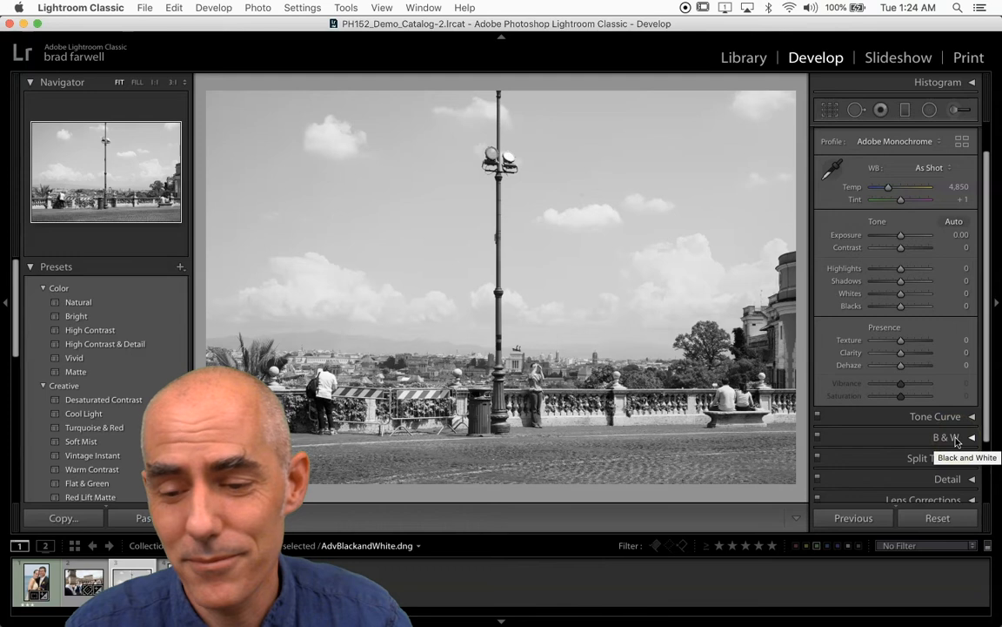
{"action": "left_click", "coordinate": [959, 438]}
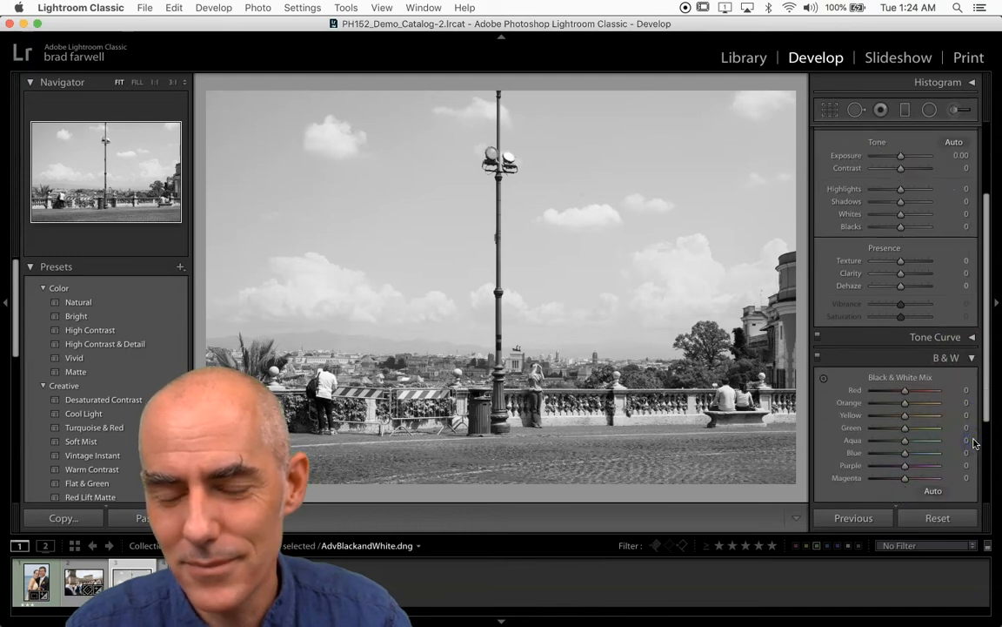
Darken the sky and brighten the foliage with Blue at -98, Yellow at +43 and Green at +61 in the Black & White Mix.
{"action": "scroll", "coordinate": [981, 414], "scroll_direction": "down", "scroll_amount": 3}
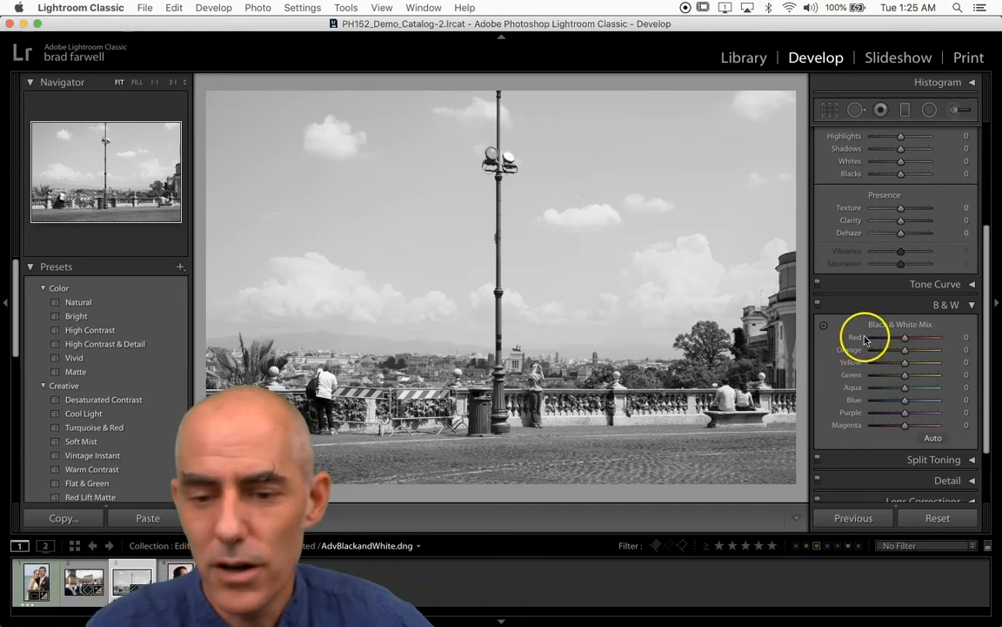
{"action": "left_click_drag", "start_coordinate": [905, 401], "coordinate": [873, 402]}
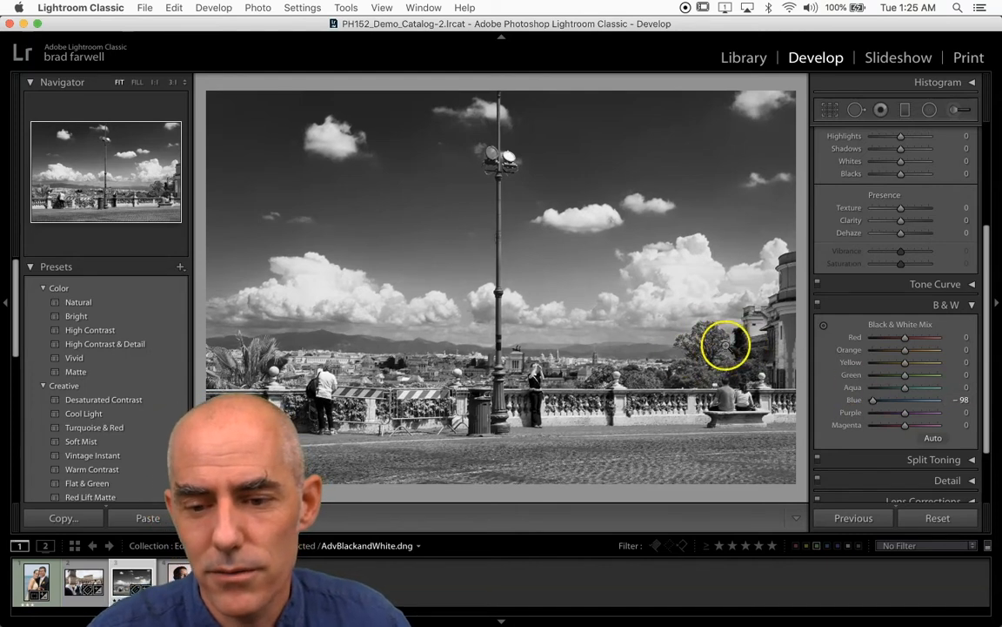
{"action": "left_click_drag", "start_coordinate": [905, 375], "coordinate": [925, 378]}
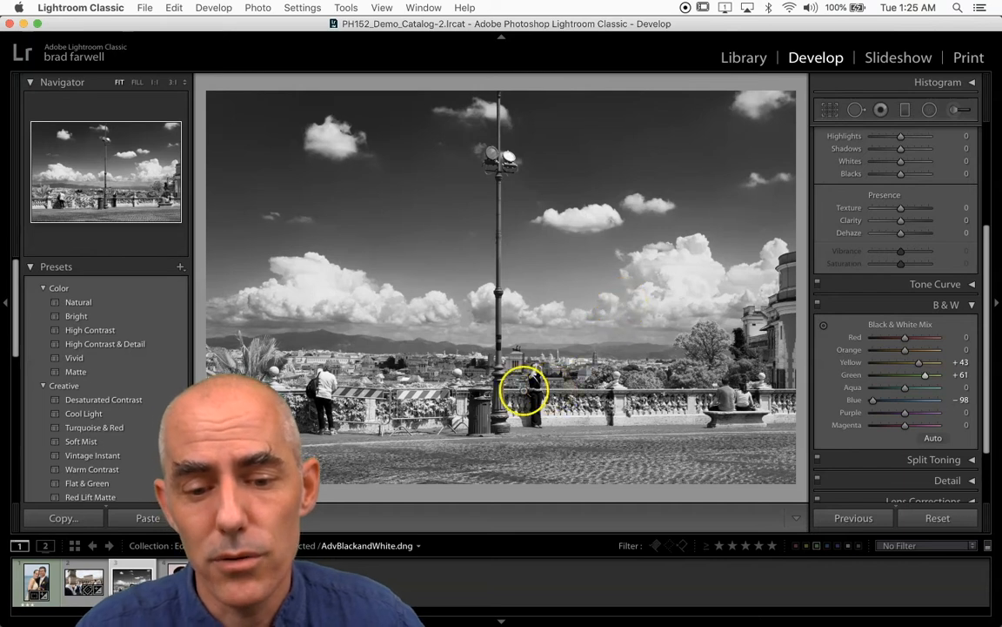
Check the woman beside the lamp post at 1:1 while raising Blue to +28, and set Blue to -100.
{"action": "left_click", "coordinate": [538, 392]}
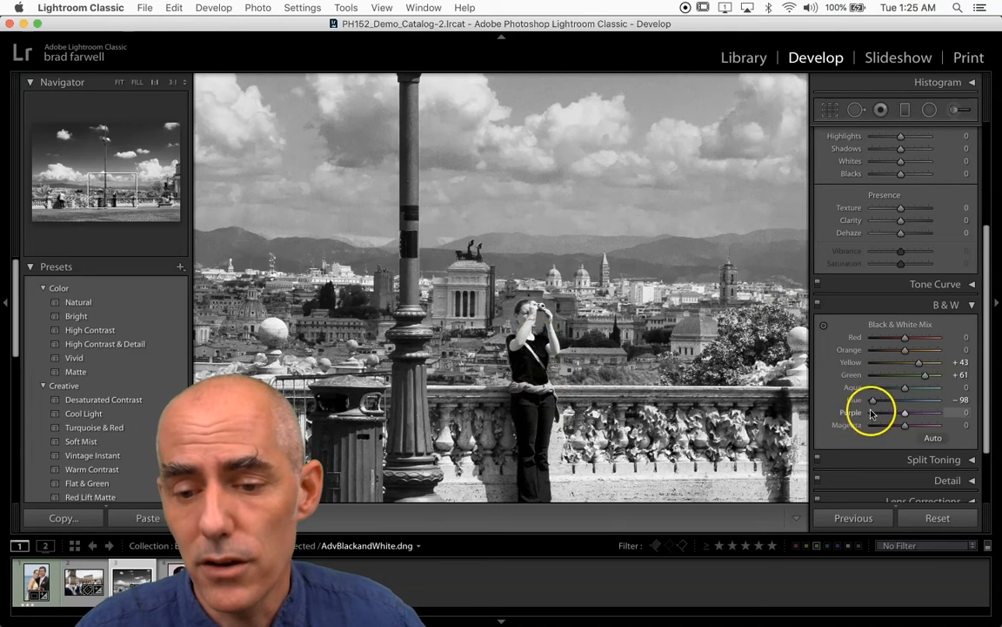
{"action": "left_click_drag", "start_coordinate": [874, 400], "coordinate": [912, 403]}
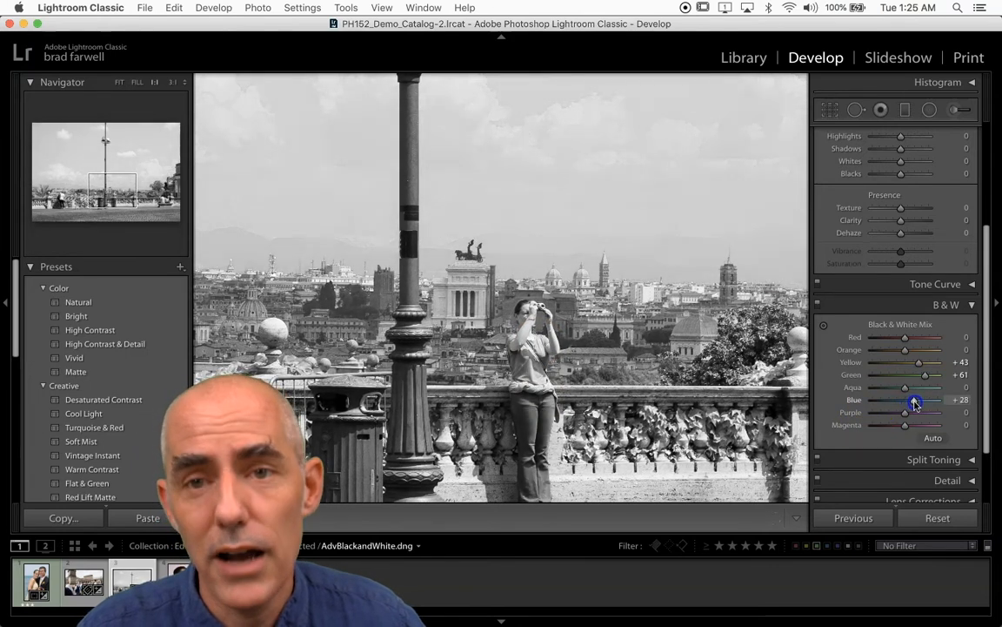
{"action": "left_click_drag", "start_coordinate": [915, 403], "coordinate": [870, 403]}
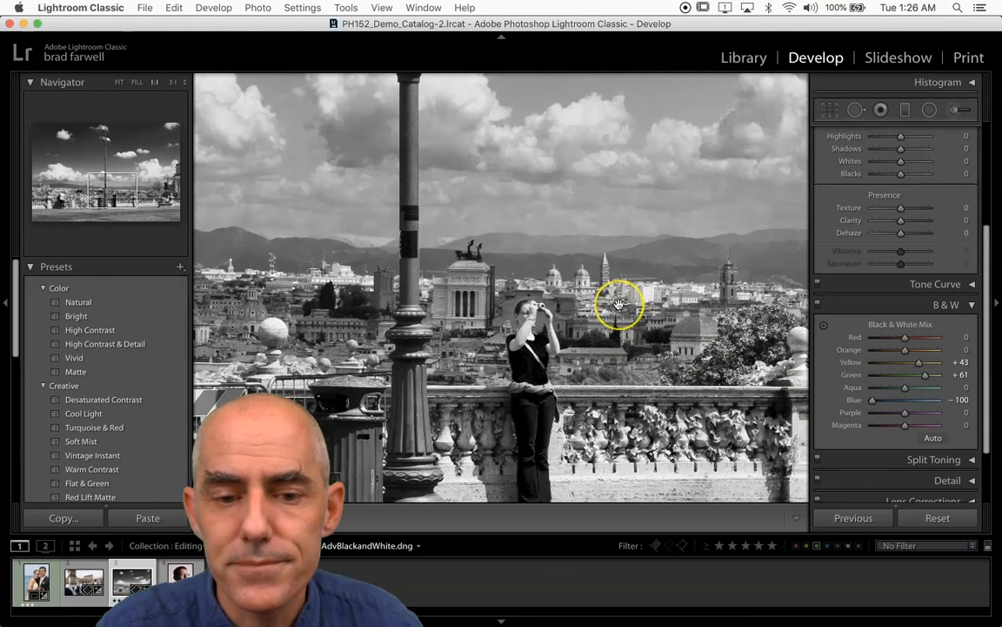
Adjust the large tree's tones at 3:1 magnification by setting Green to +100, Yellow to +28 and Aqua to -100.
{"action": "scroll", "coordinate": [621, 300], "scroll_direction": "right", "scroll_amount": 5}
{"action": "scroll", "coordinate": [619, 303], "scroll_direction": "right", "scroll_amount": 10}
{"action": "left_click_drag", "start_coordinate": [618, 304], "coordinate": [583, 299]}
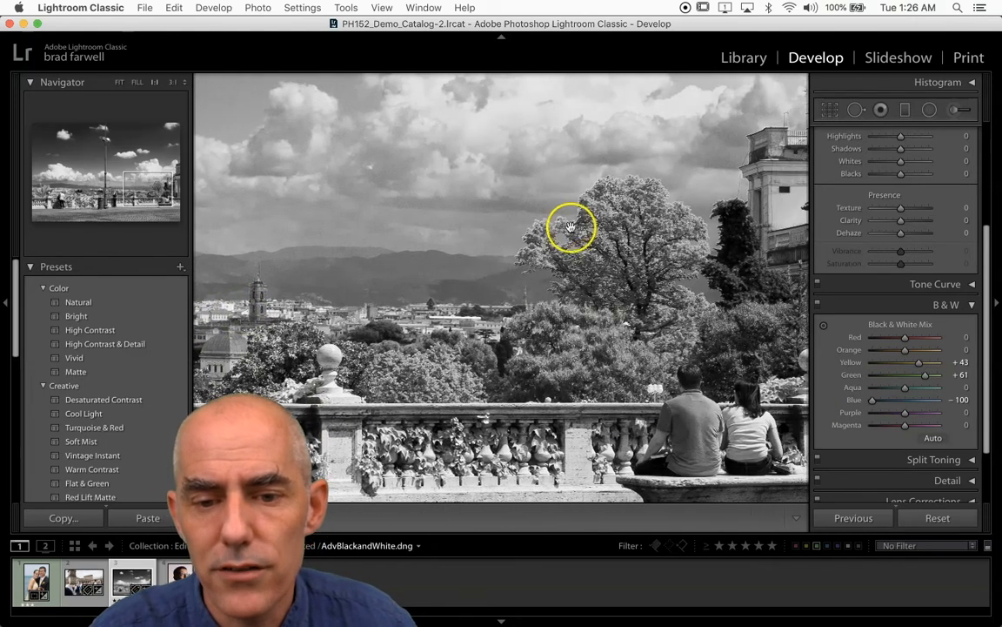
{"action": "left_click", "coordinate": [172, 82]}
{"action": "left_click_drag", "start_coordinate": [662, 138], "coordinate": [528, 279]}
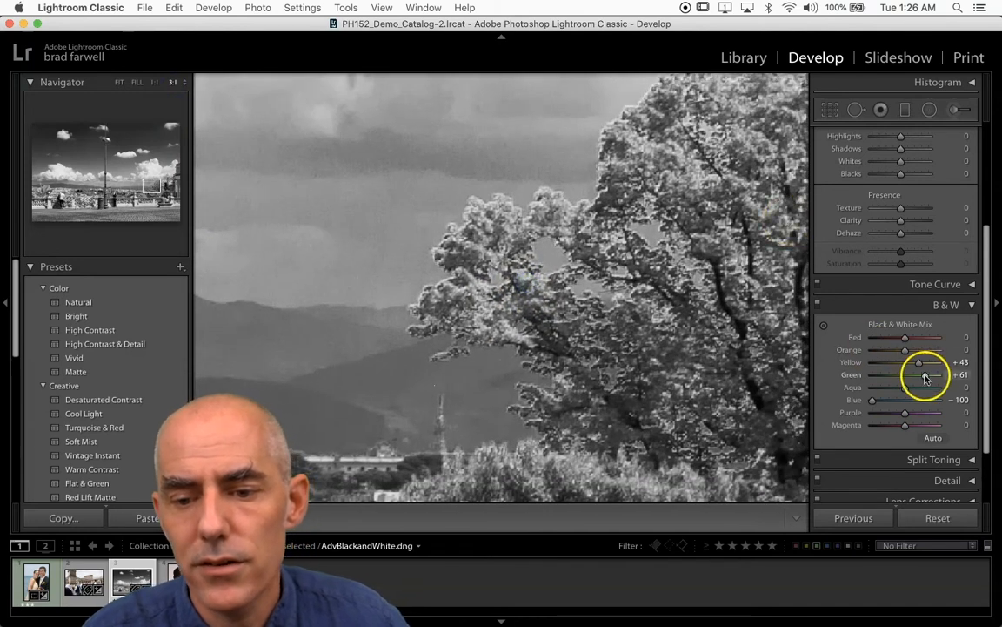
{"action": "left_click_drag", "start_coordinate": [925, 376], "coordinate": [942, 375]}
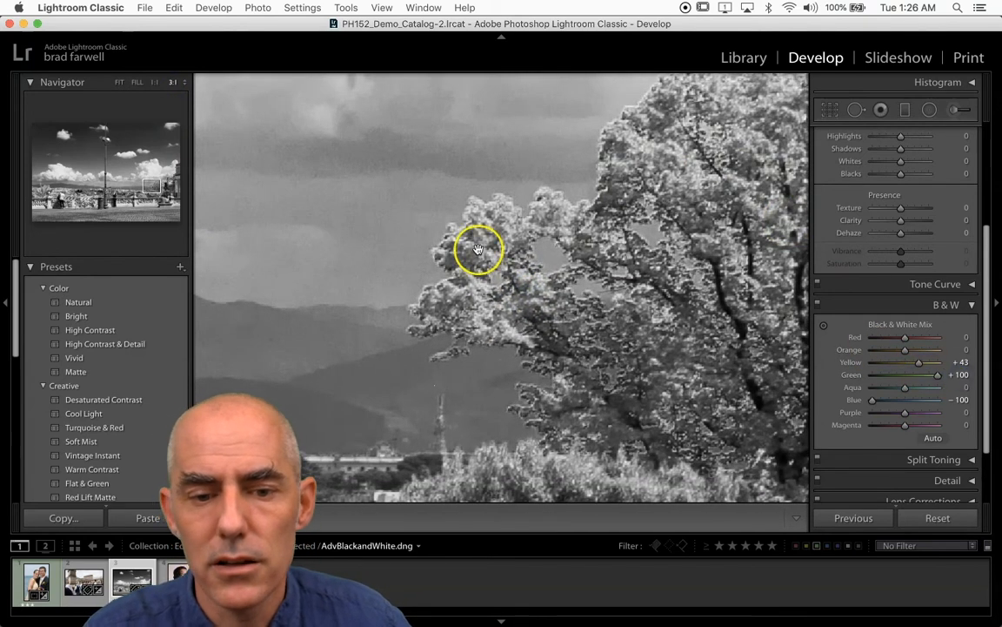
{"action": "left_click_drag", "start_coordinate": [924, 364], "coordinate": [870, 386]}
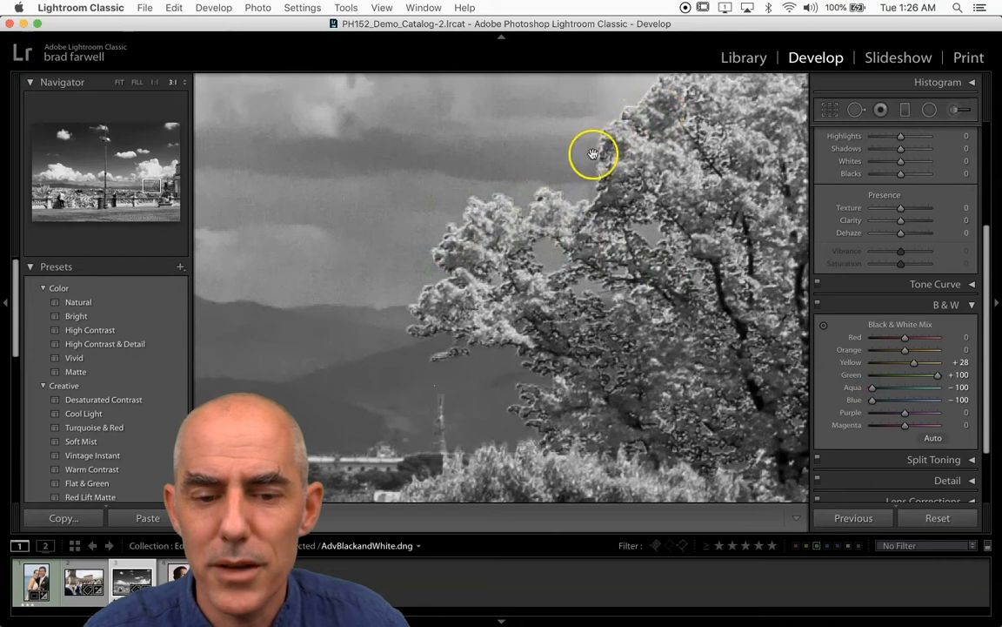
Examine the sky beside the tree and the edges of the street lamp, enlarging the lamp to 8:1.
{"action": "left_click_drag", "start_coordinate": [389, 244], "coordinate": [654, 273]}
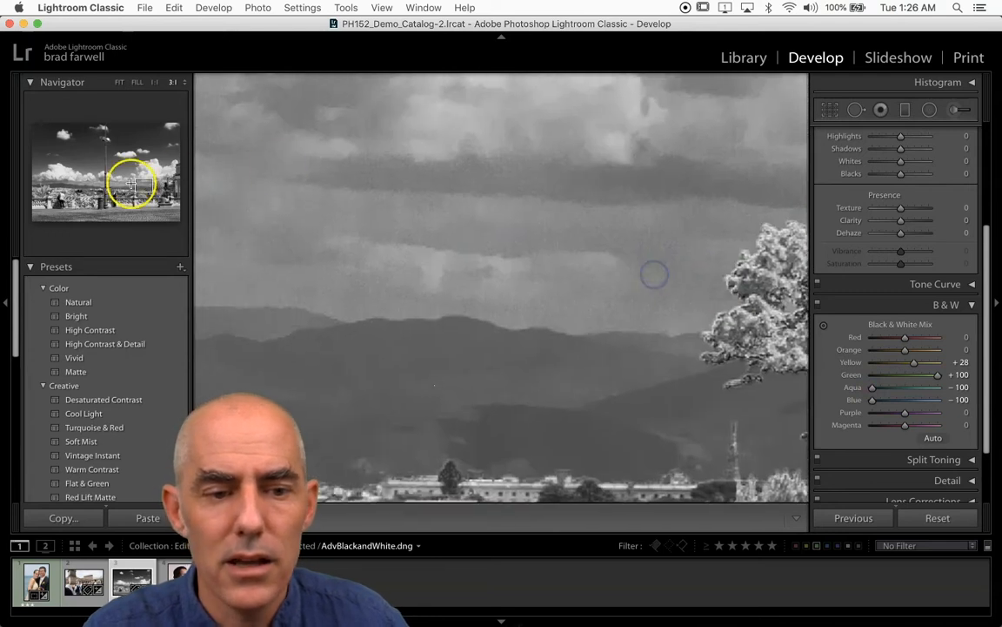
{"action": "mouse_move", "coordinate": [147, 187]}
{"action": "left_mouse_down"}
{"action": "mouse_move", "coordinate": [107, 161]}
{"action": "mouse_move", "coordinate": [106, 141]}
{"action": "left_mouse_up"}
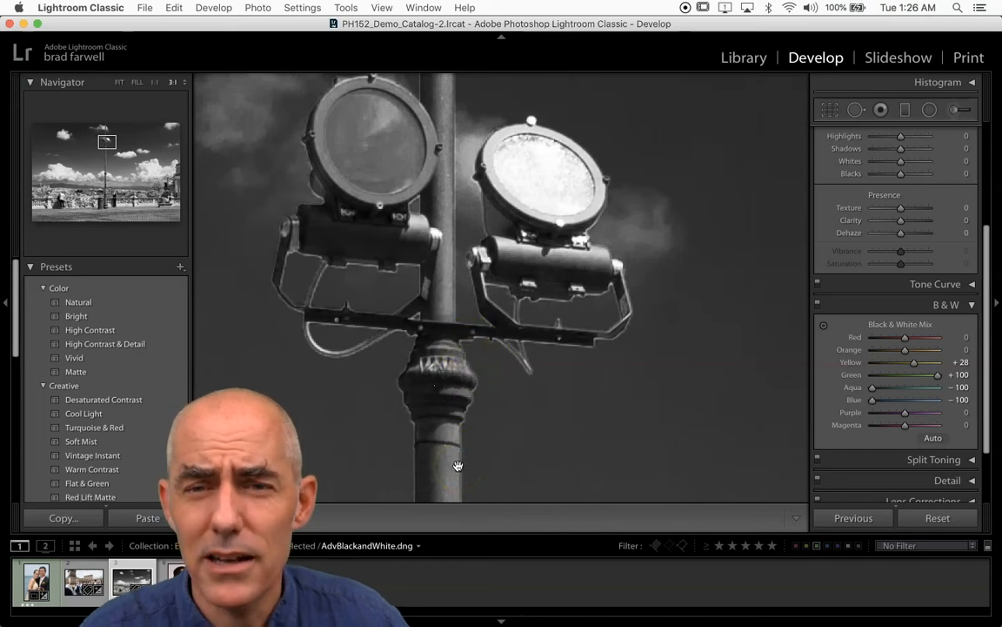
{"action": "left_click", "coordinate": [184, 82]}
{"action": "left_click", "coordinate": [188, 103]}
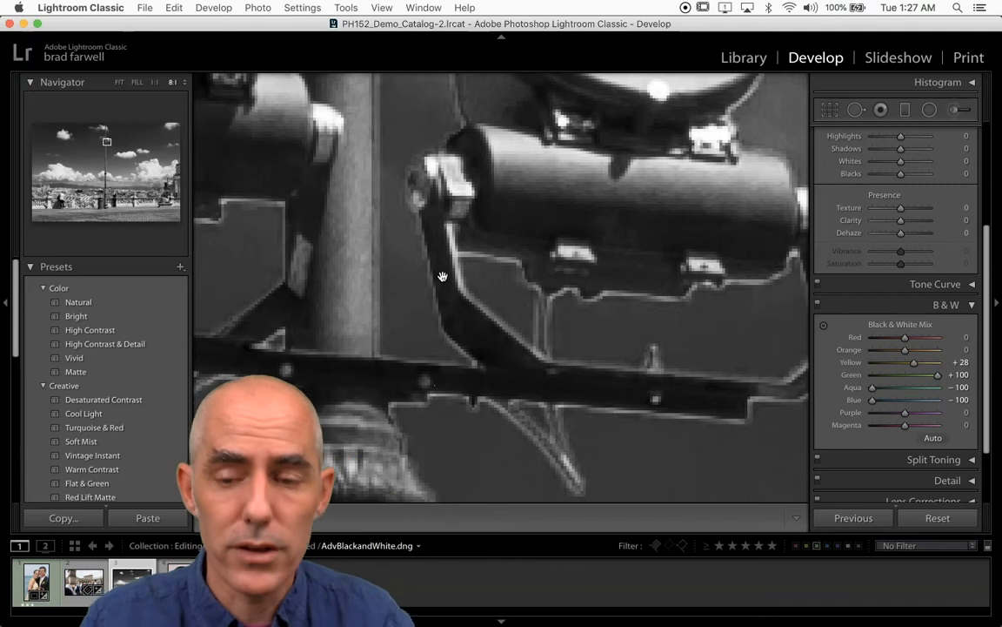
Compare the lamp's edges in the Color treatment and return the photo to Black & White.
{"action": "scroll", "coordinate": [957, 315], "scroll_direction": "up", "scroll_amount": 5}
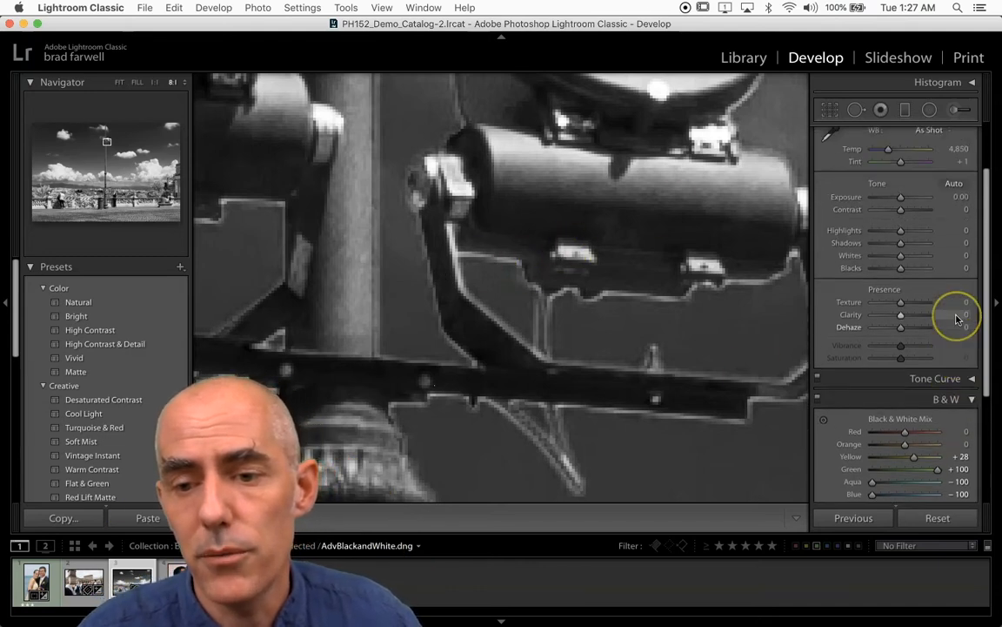
{"action": "scroll", "coordinate": [957, 316], "scroll_direction": "up", "scroll_amount": 1}
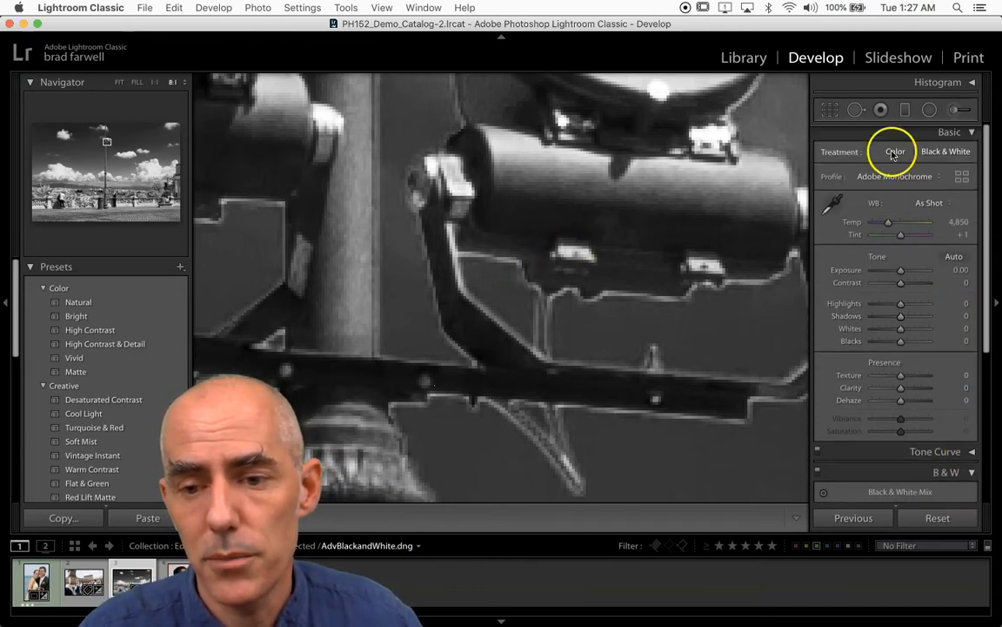
{"action": "left_click", "coordinate": [893, 153]}
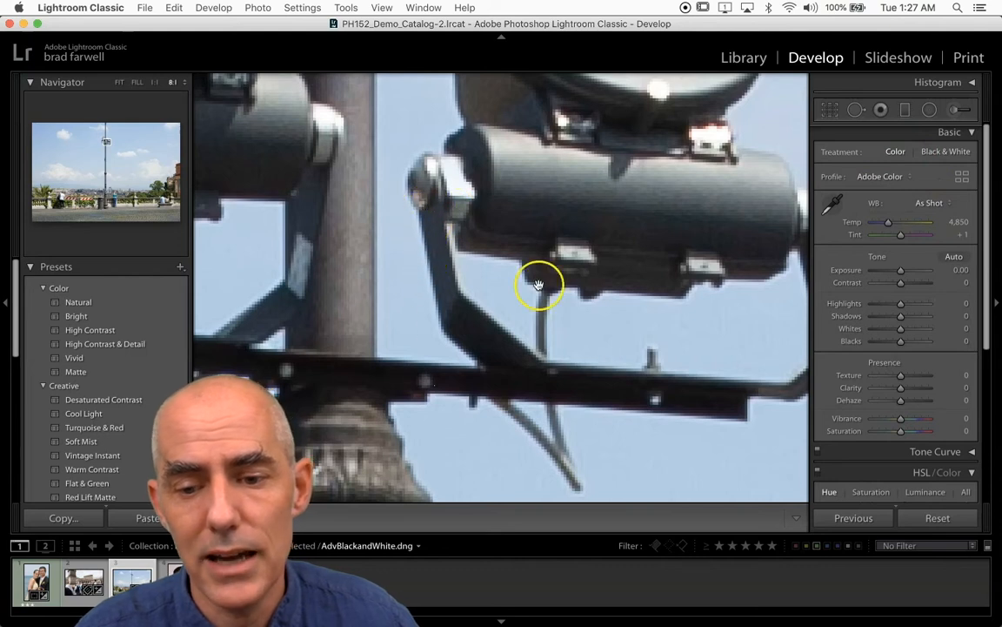
{"action": "left_click", "coordinate": [942, 152]}
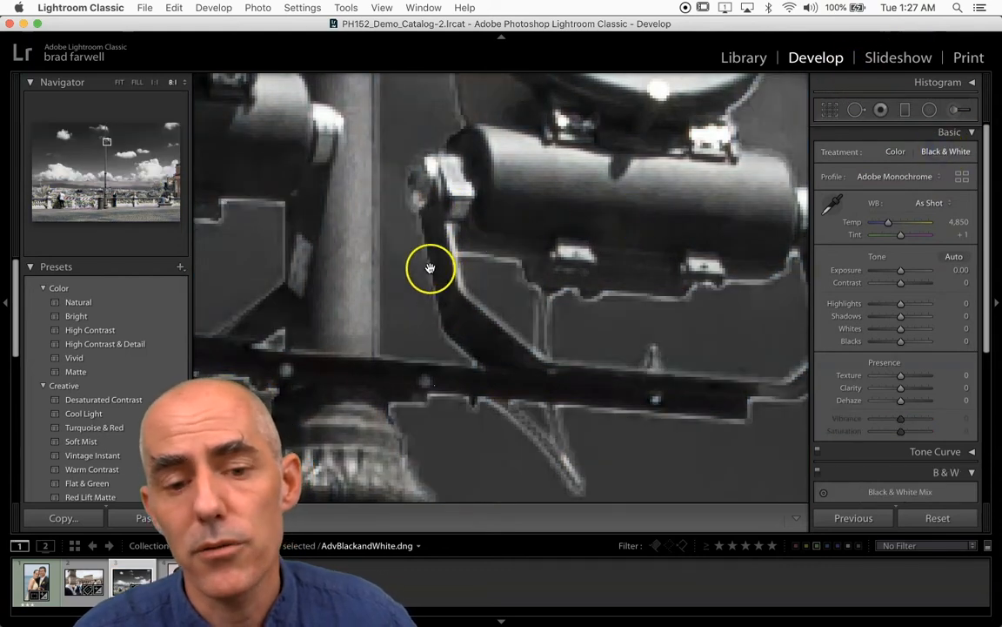
Soften the Black & White Mix around the lamp by setting Green to +18, Aqua to -21 and Blue to -66.
{"action": "scroll", "coordinate": [868, 420], "scroll_direction": "down", "scroll_amount": 3}
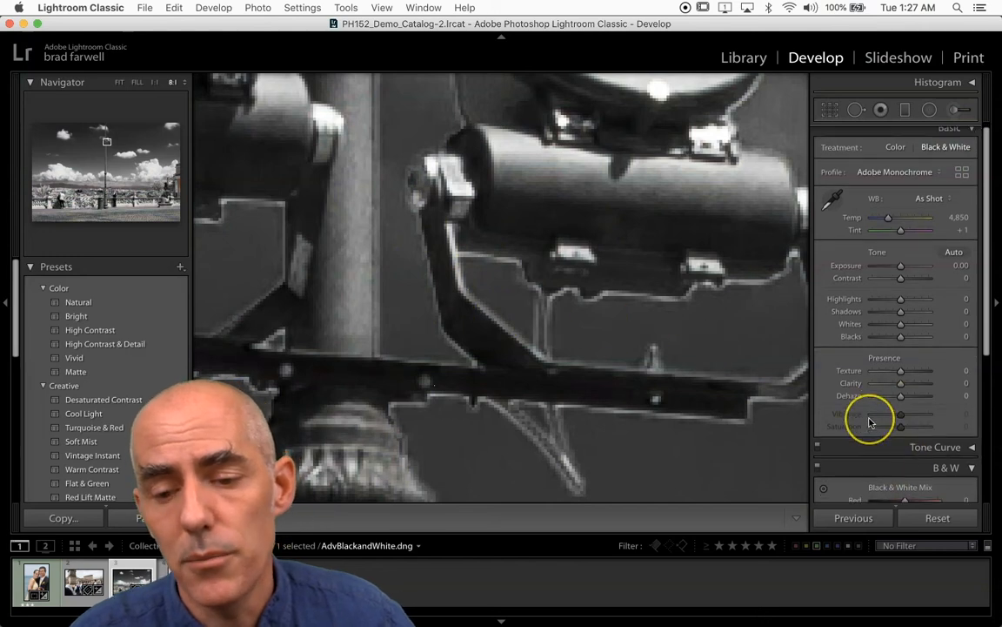
{"action": "scroll", "coordinate": [868, 423], "scroll_direction": "down", "scroll_amount": 5}
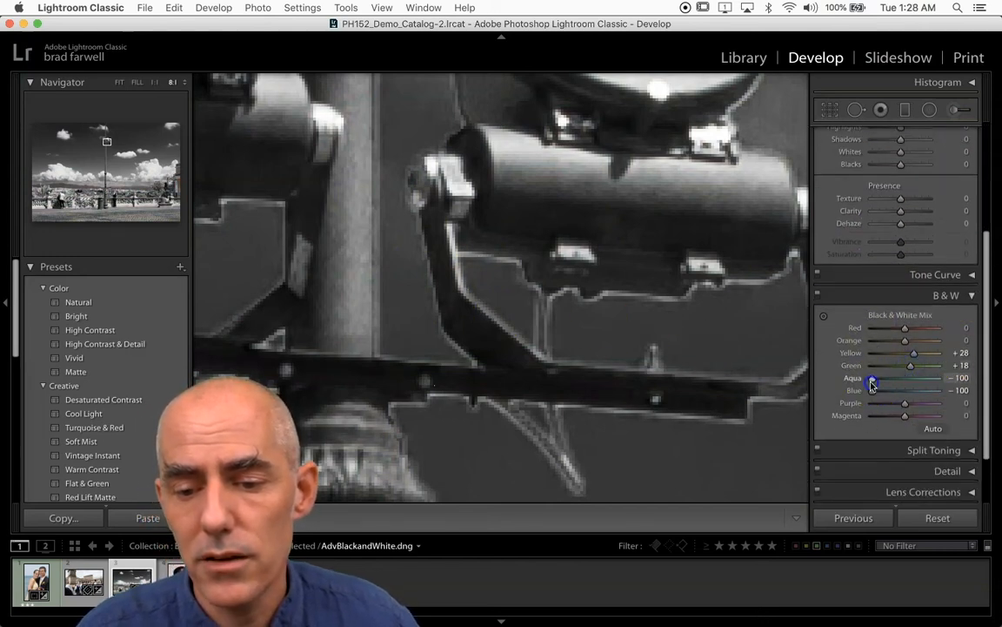
{"action": "left_click_drag", "start_coordinate": [875, 392], "coordinate": [886, 396]}
{"action": "left_click", "coordinate": [604, 303]}
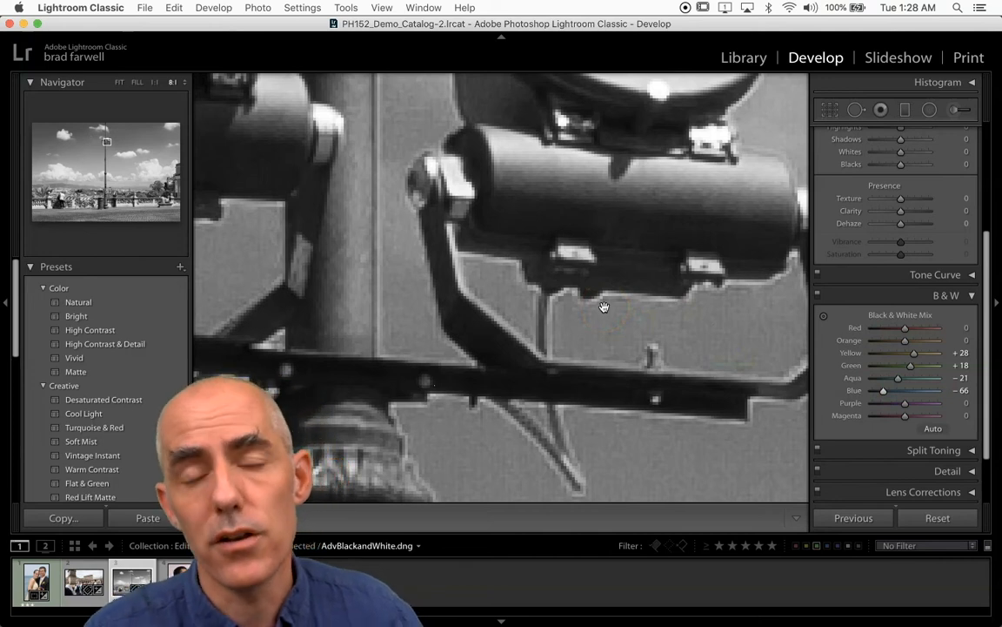
{"action": "left_click", "coordinate": [732, 329]}
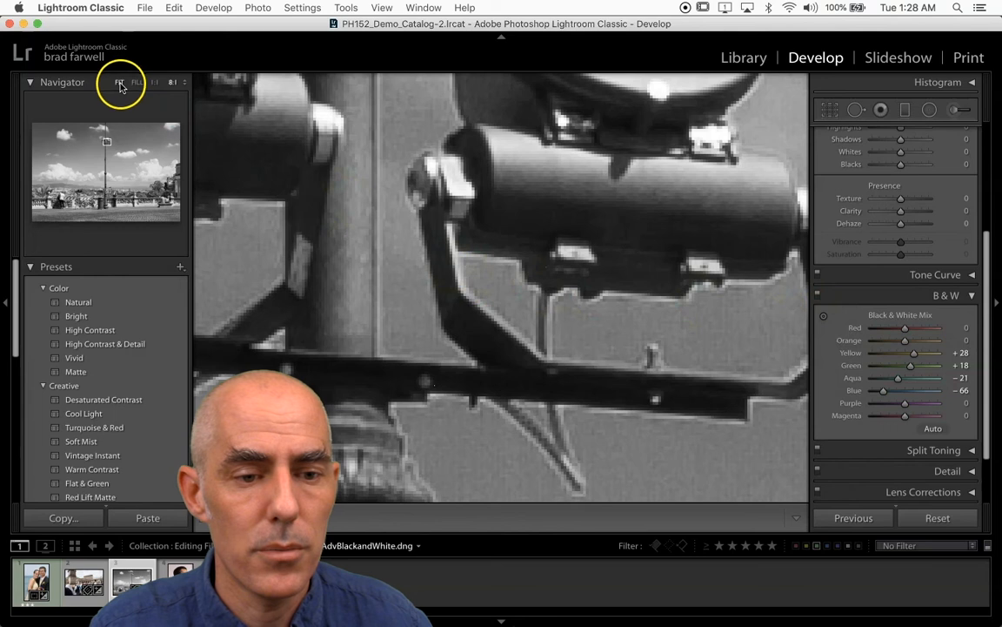
Darken the barrier stripes with the targeted adjustment tool on the fitted photo, bringing Red to -57 and Orange to -63.
{"action": "left_click", "coordinate": [154, 83]}
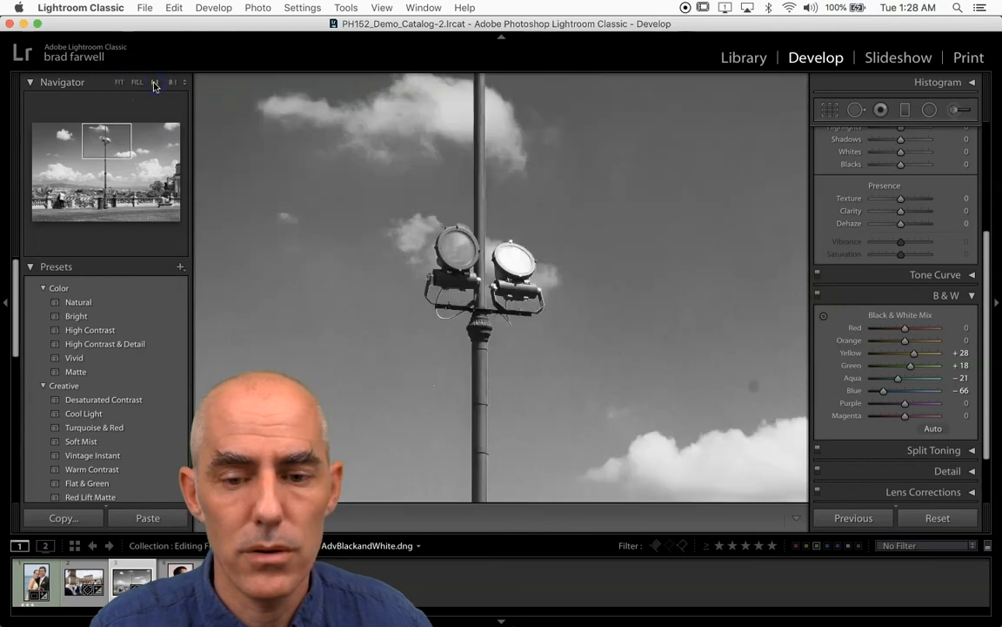
{"action": "left_click", "coordinate": [119, 84]}
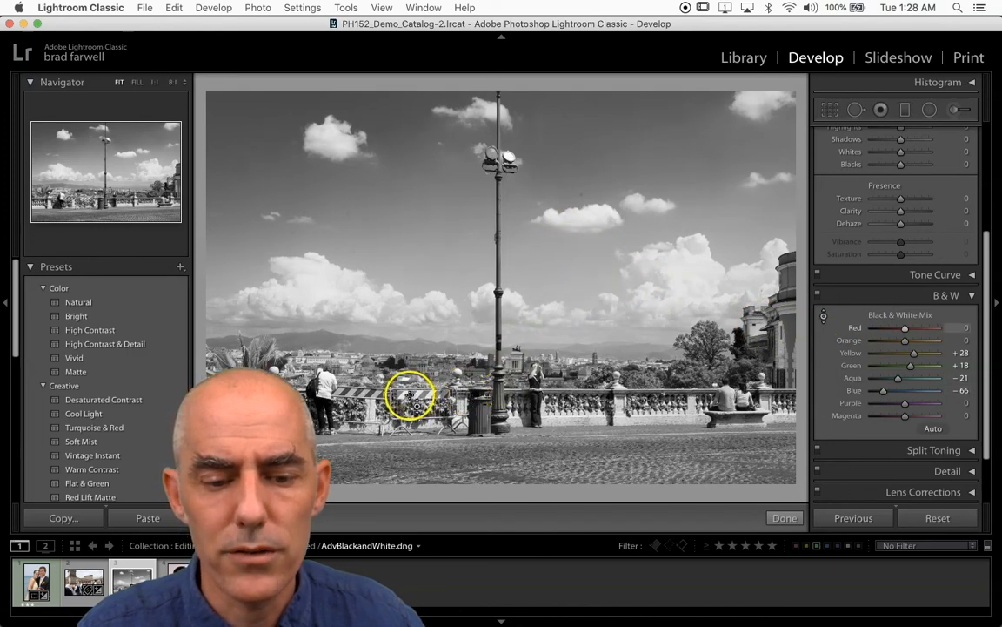
{"action": "left_click_drag", "start_coordinate": [409, 396], "coordinate": [405, 454]}
{"action": "left_click_drag", "start_coordinate": [410, 388], "coordinate": [431, 359]}
{"action": "left_click_drag", "start_coordinate": [429, 425], "coordinate": [427, 477]}
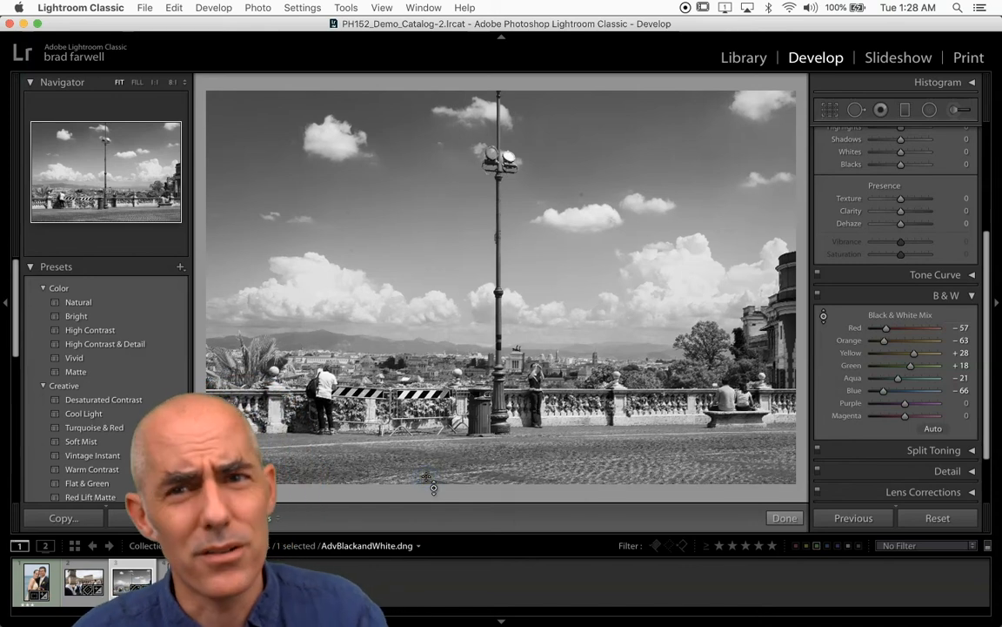
{"action": "left_click", "coordinate": [406, 397]}
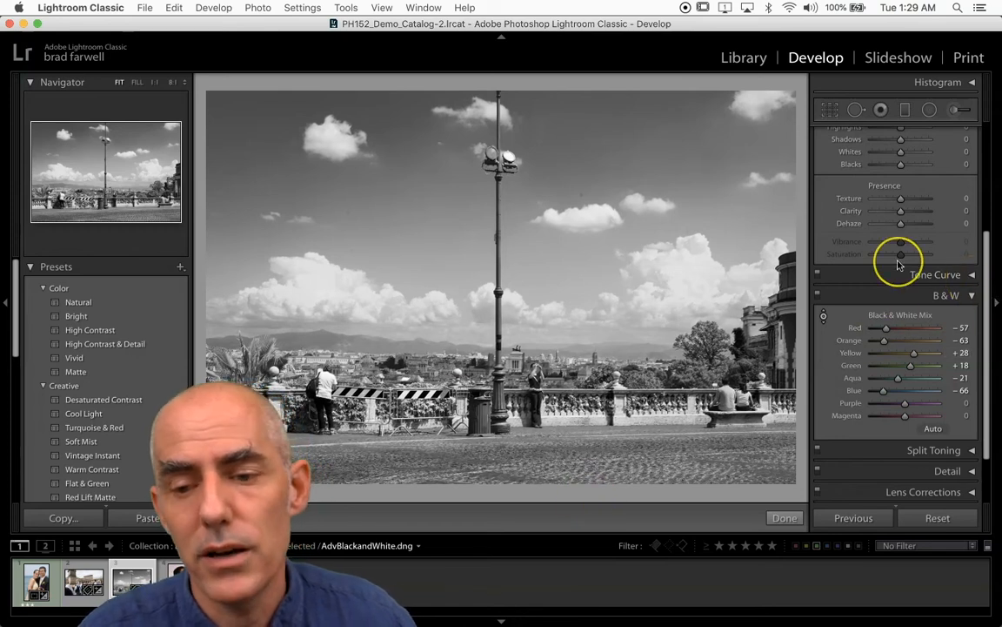
Compare the whole photo in the Color and Black & White treatments and leave it in Color.
{"action": "scroll", "coordinate": [899, 264], "scroll_direction": "up", "scroll_amount": 5}
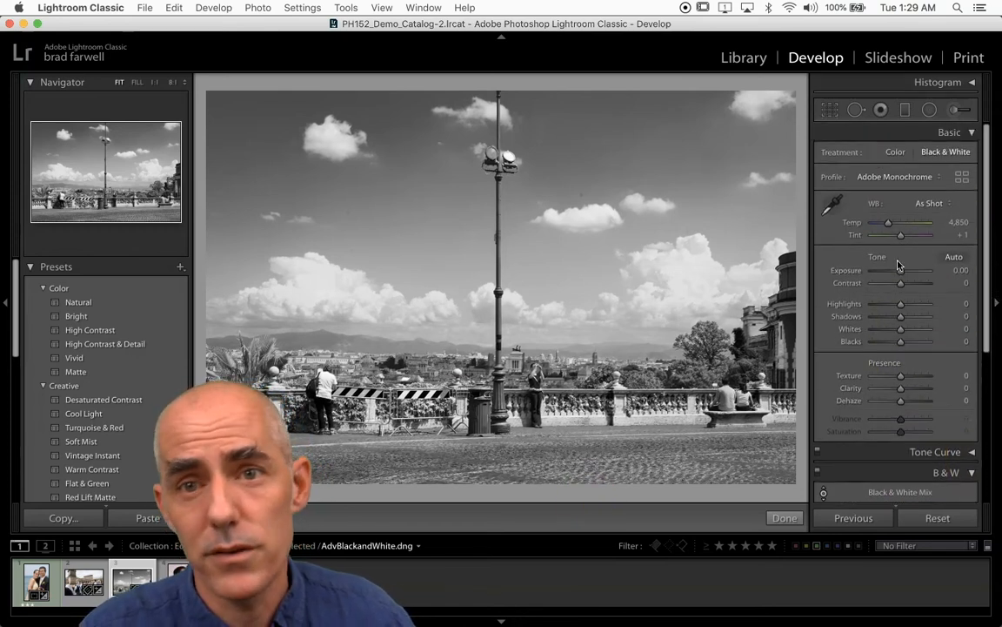
{"action": "left_click", "coordinate": [895, 154]}
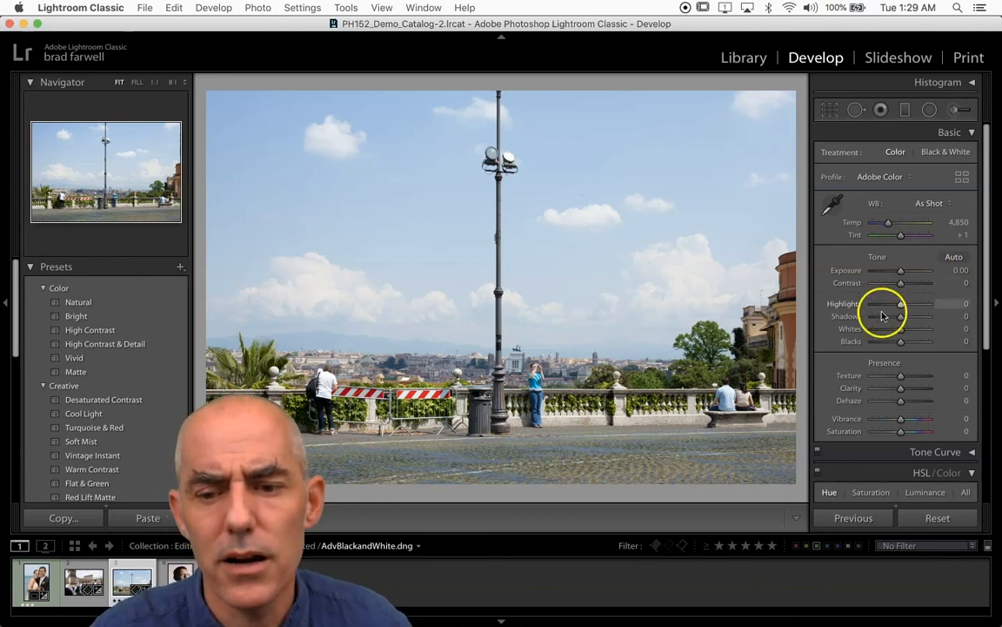
{"action": "left_click", "coordinate": [943, 151]}
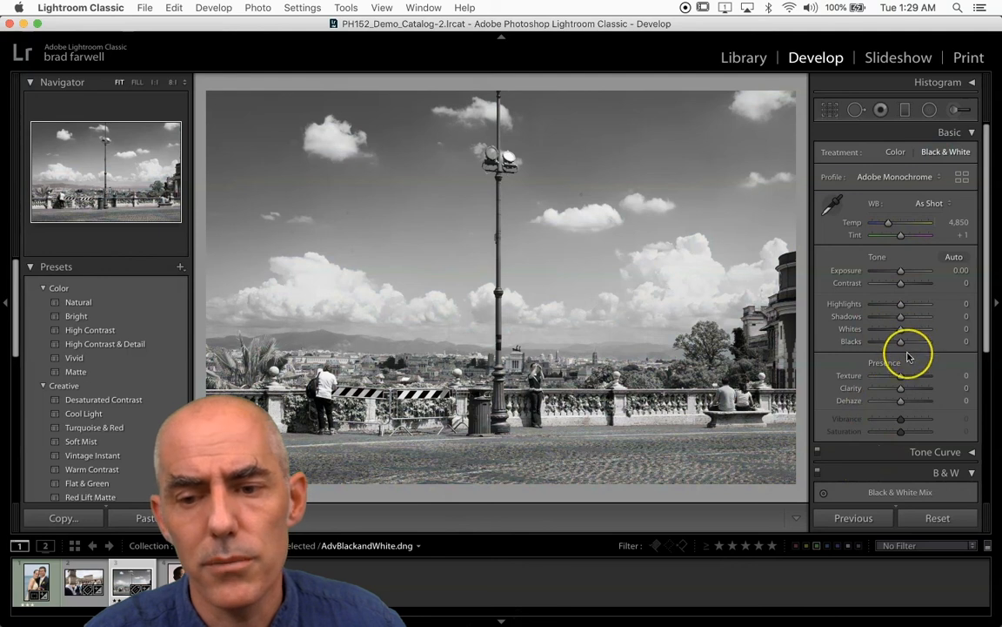
{"action": "scroll", "coordinate": [905, 348], "scroll_direction": "down", "scroll_amount": 5}
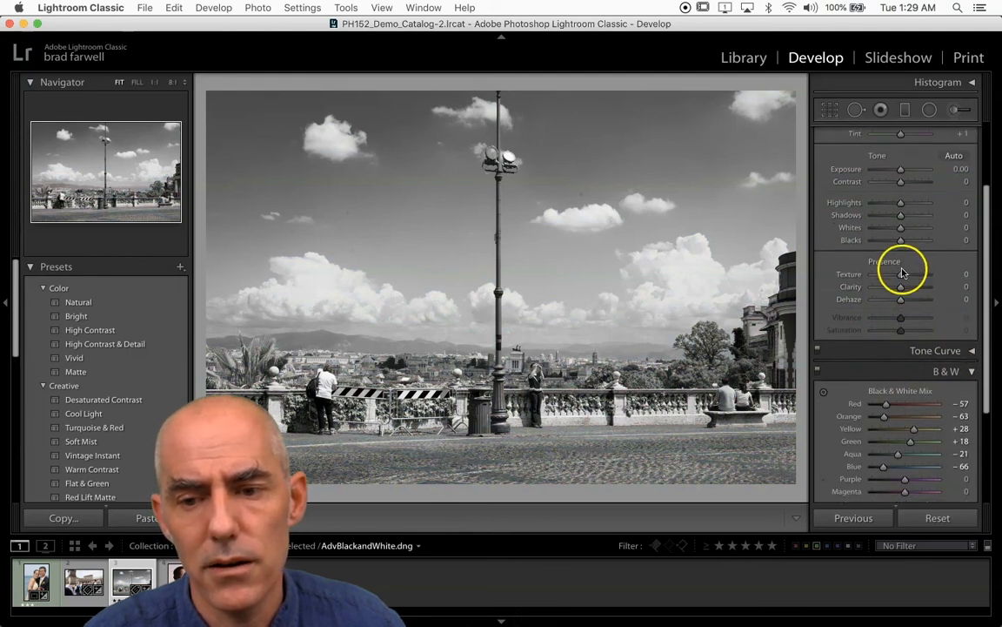
{"action": "scroll", "coordinate": [901, 268], "scroll_direction": "up", "scroll_amount": 5}
{"action": "left_click", "coordinate": [888, 154]}
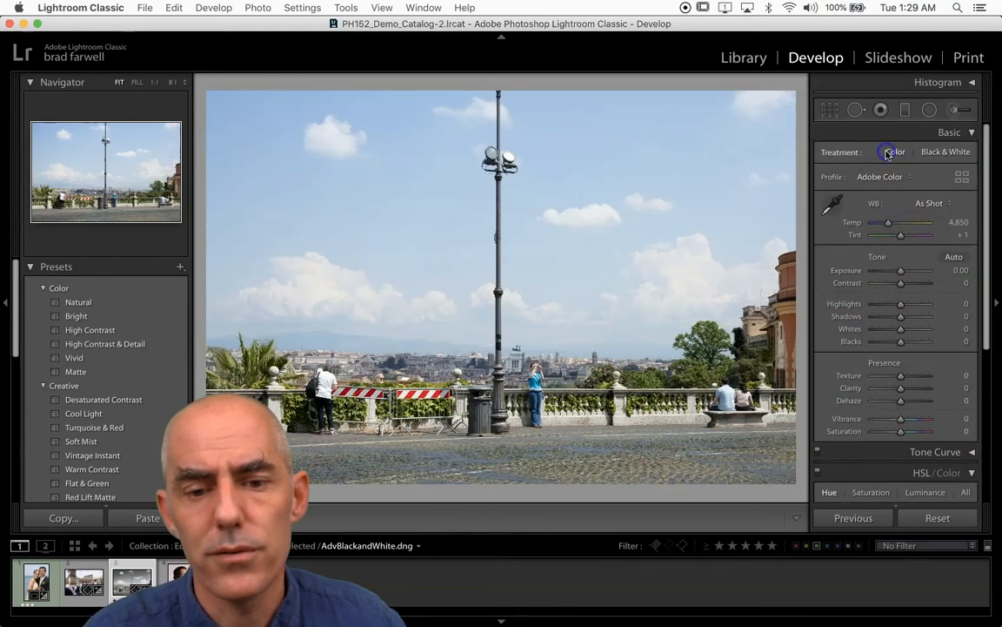